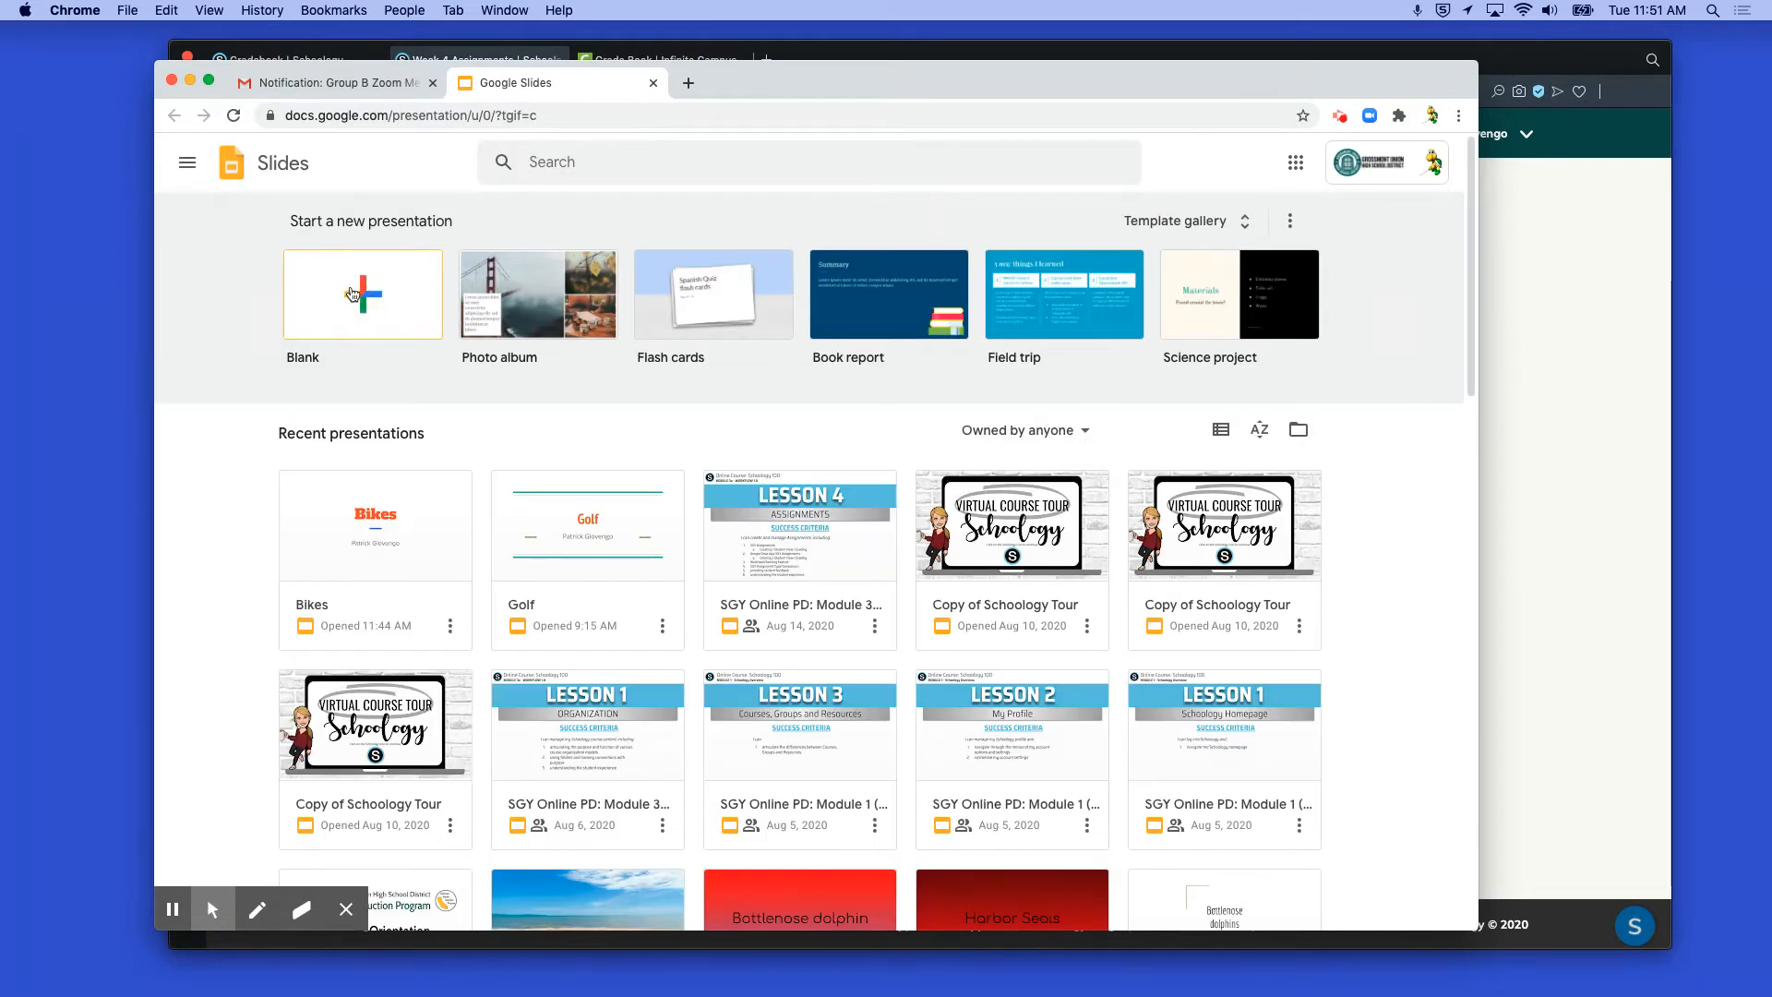
# Create a blank presentation, titling its first slide "Frogs" with the author's full name as the subtitle
pyautogui.click(351, 294)
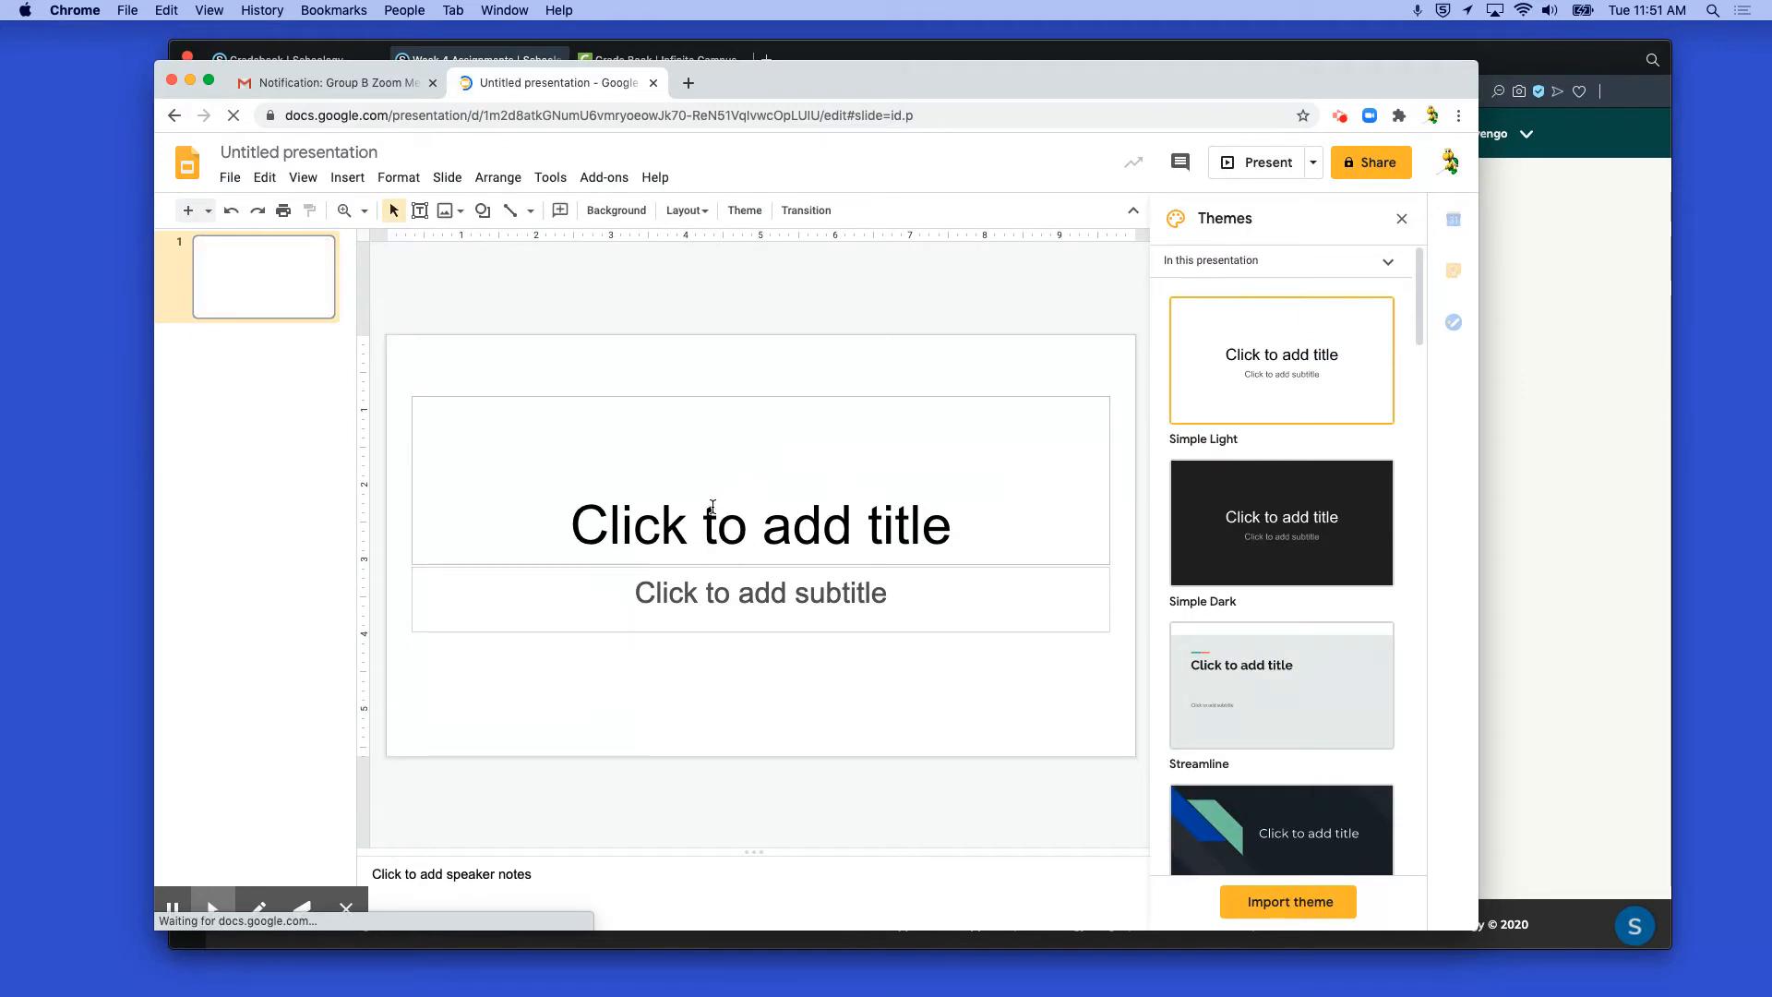
pyautogui.click(780, 522)
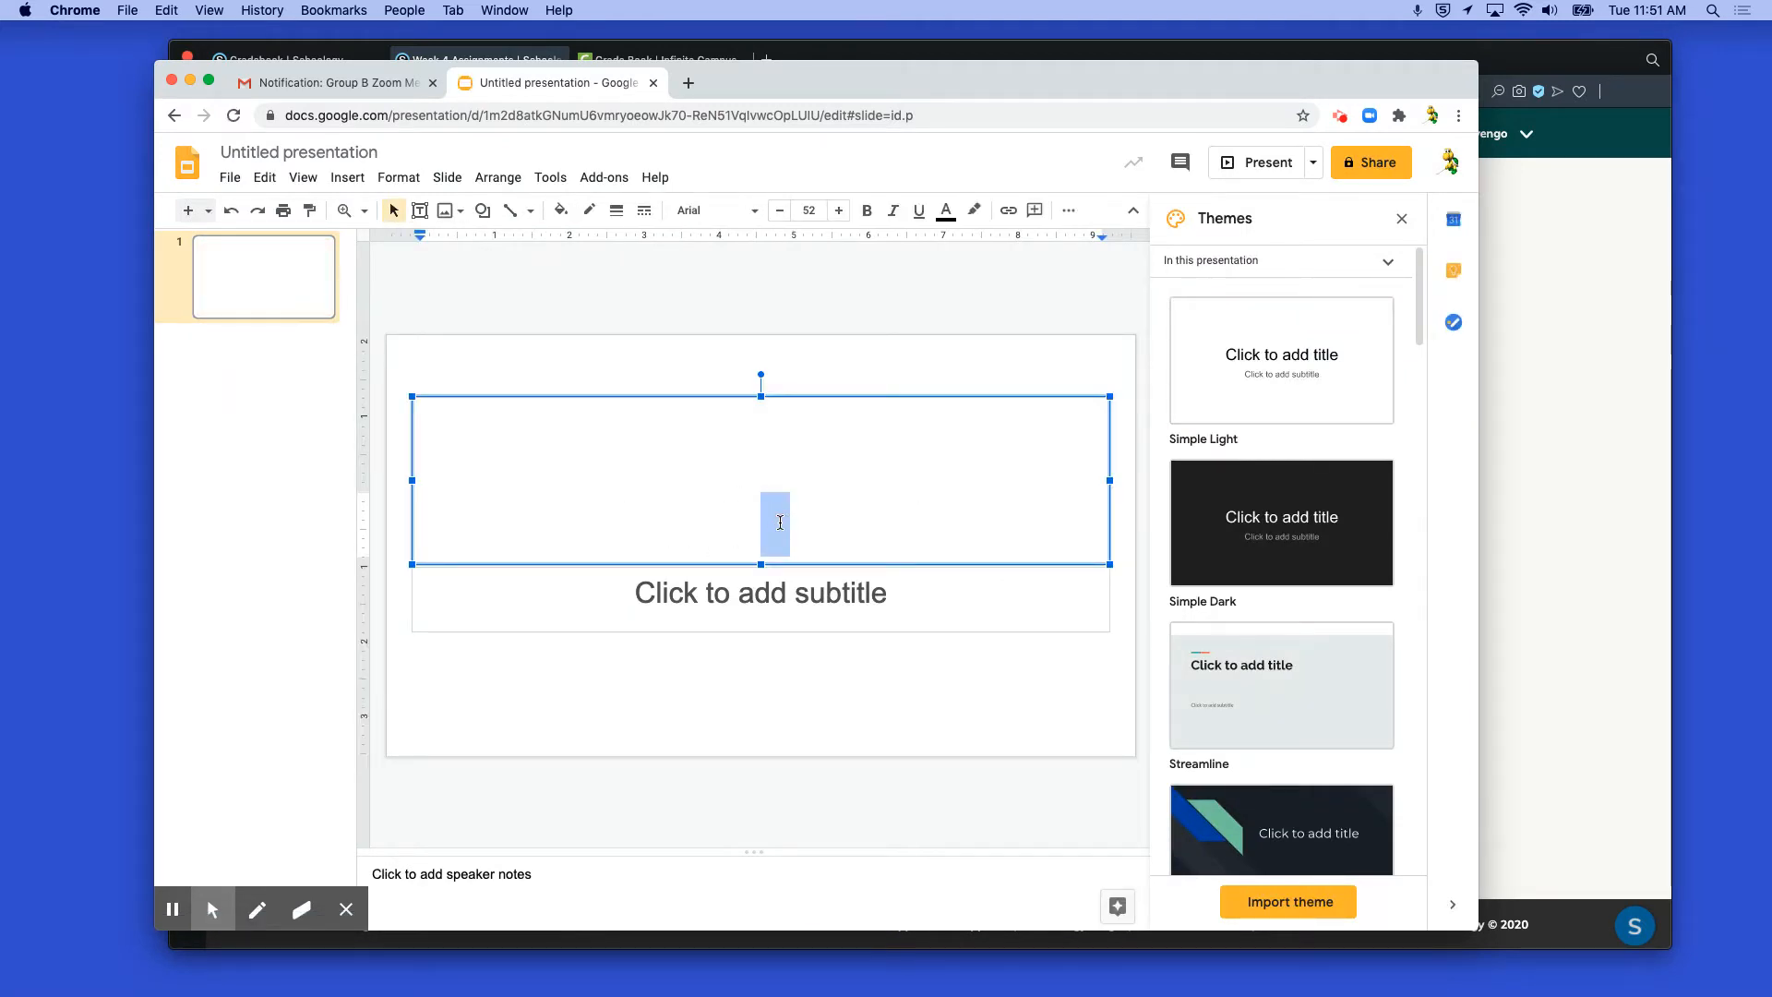
pyautogui.write('Frogs')
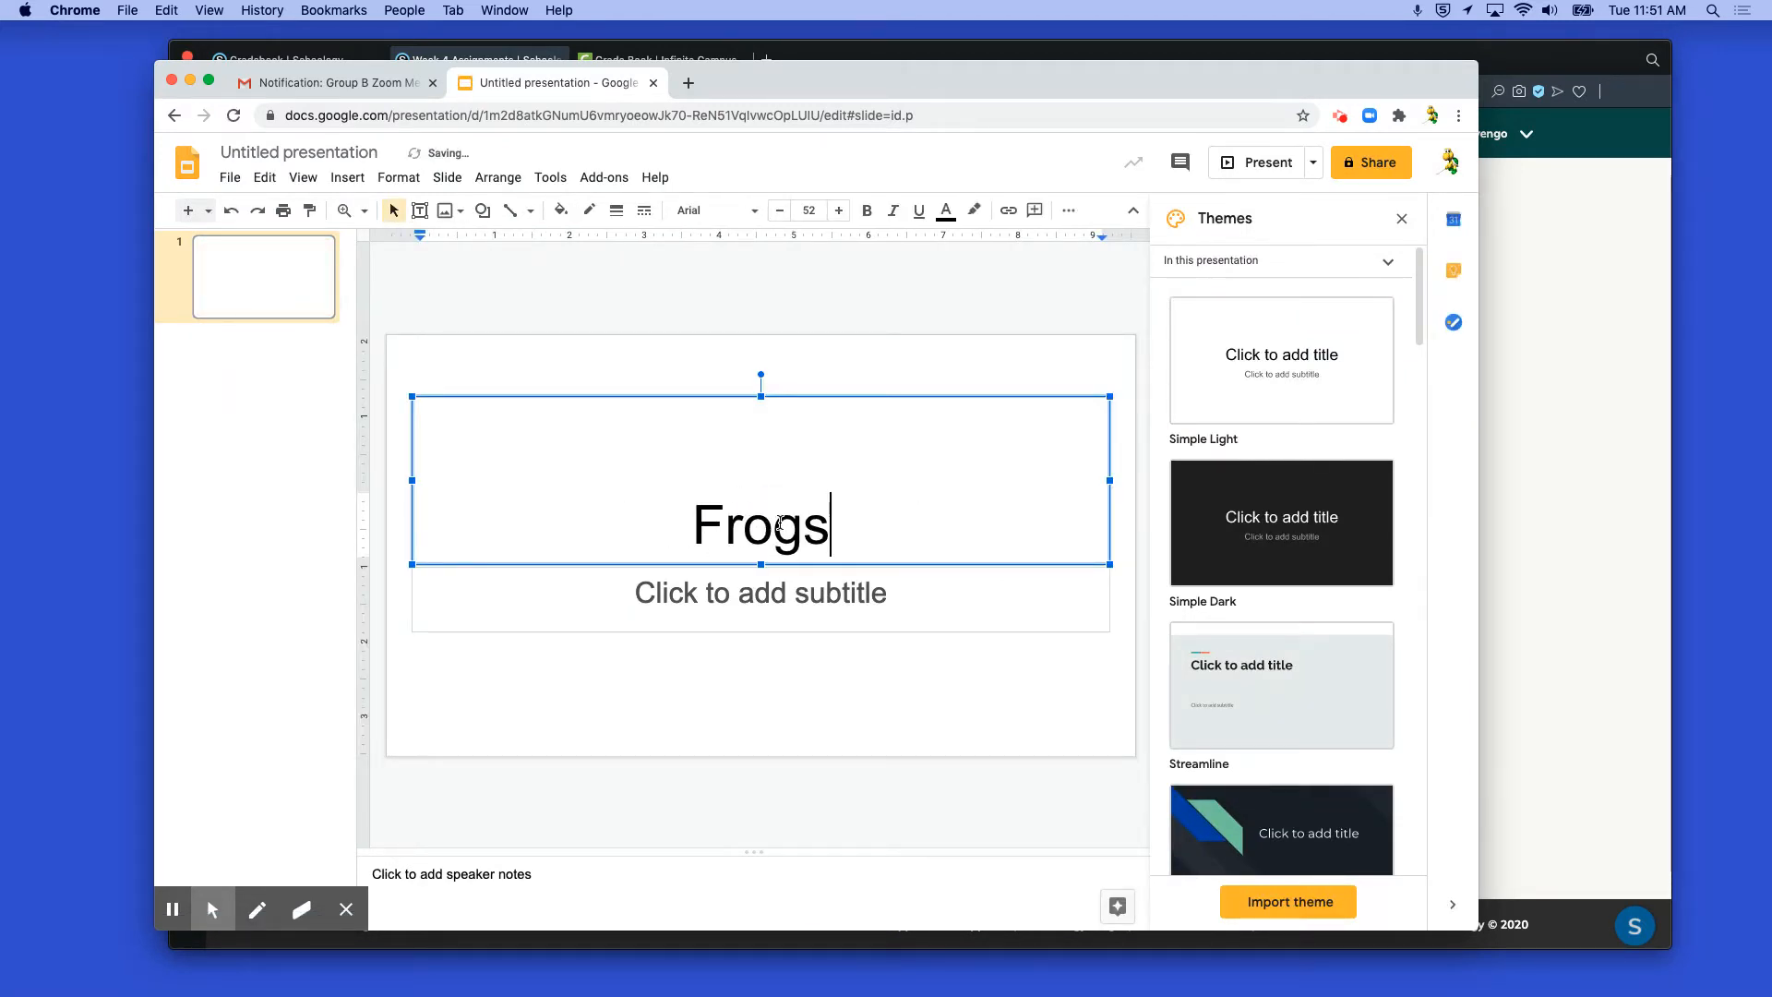
pyautogui.click(791, 596)
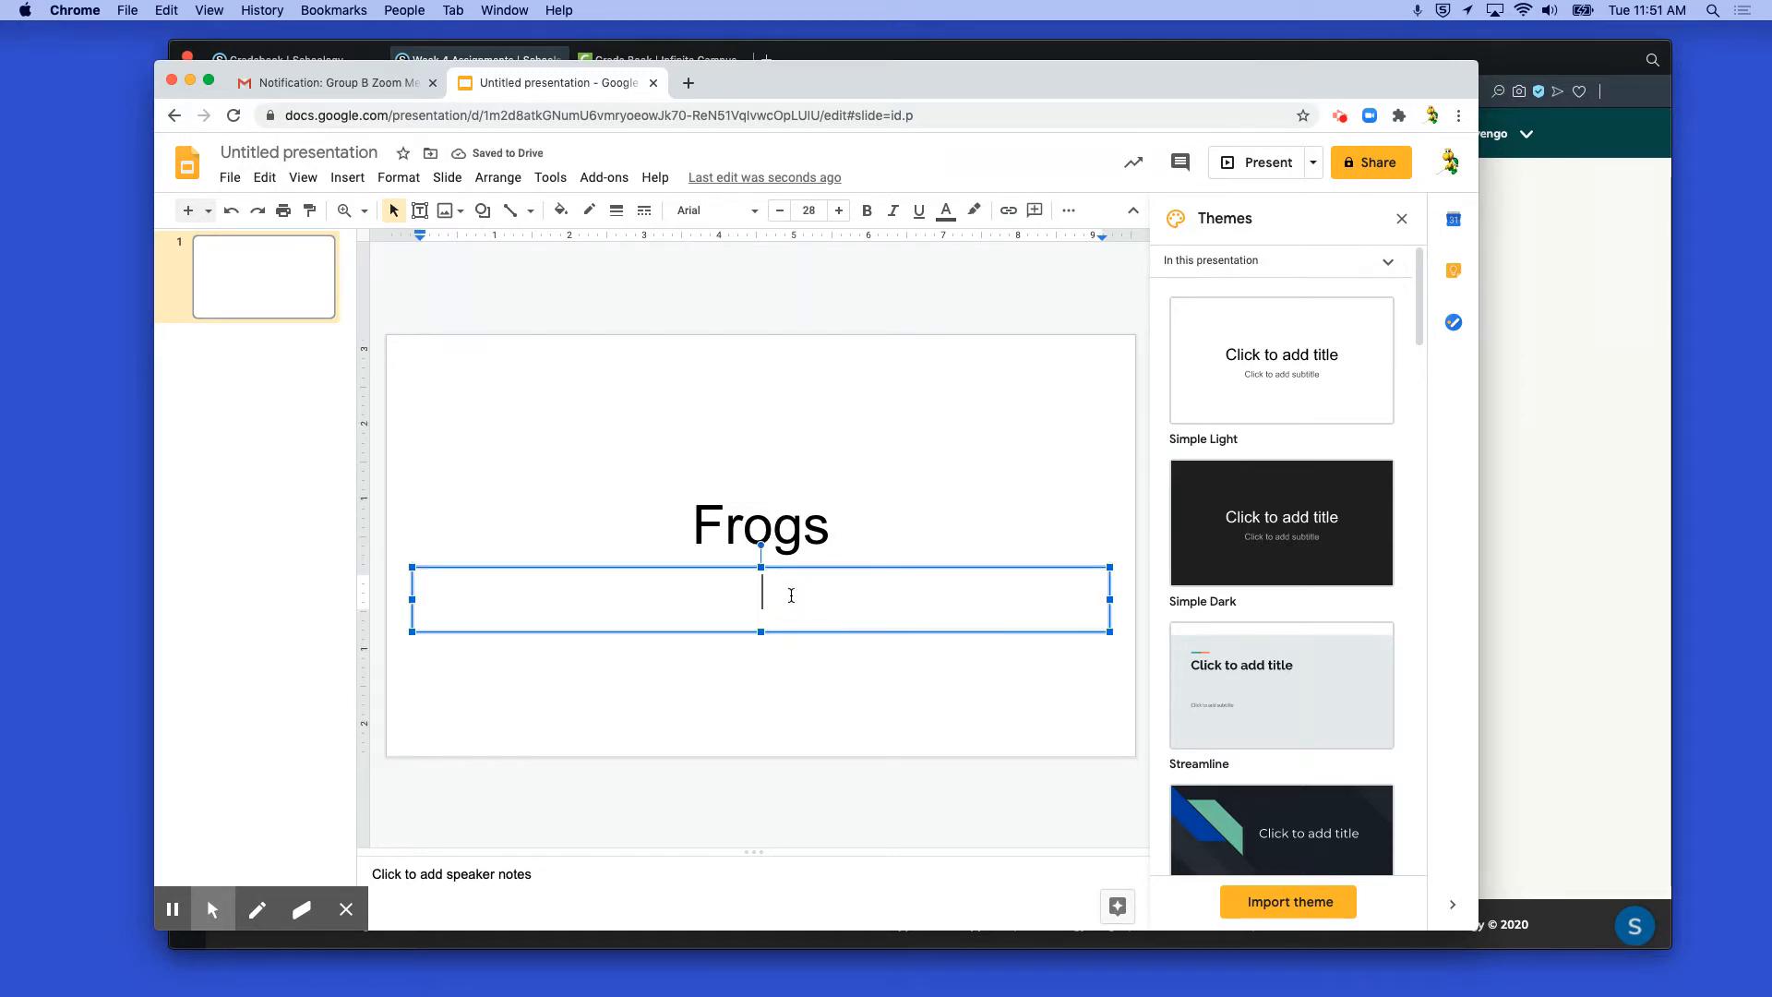
pyautogui.write('Patrick Giovengo')
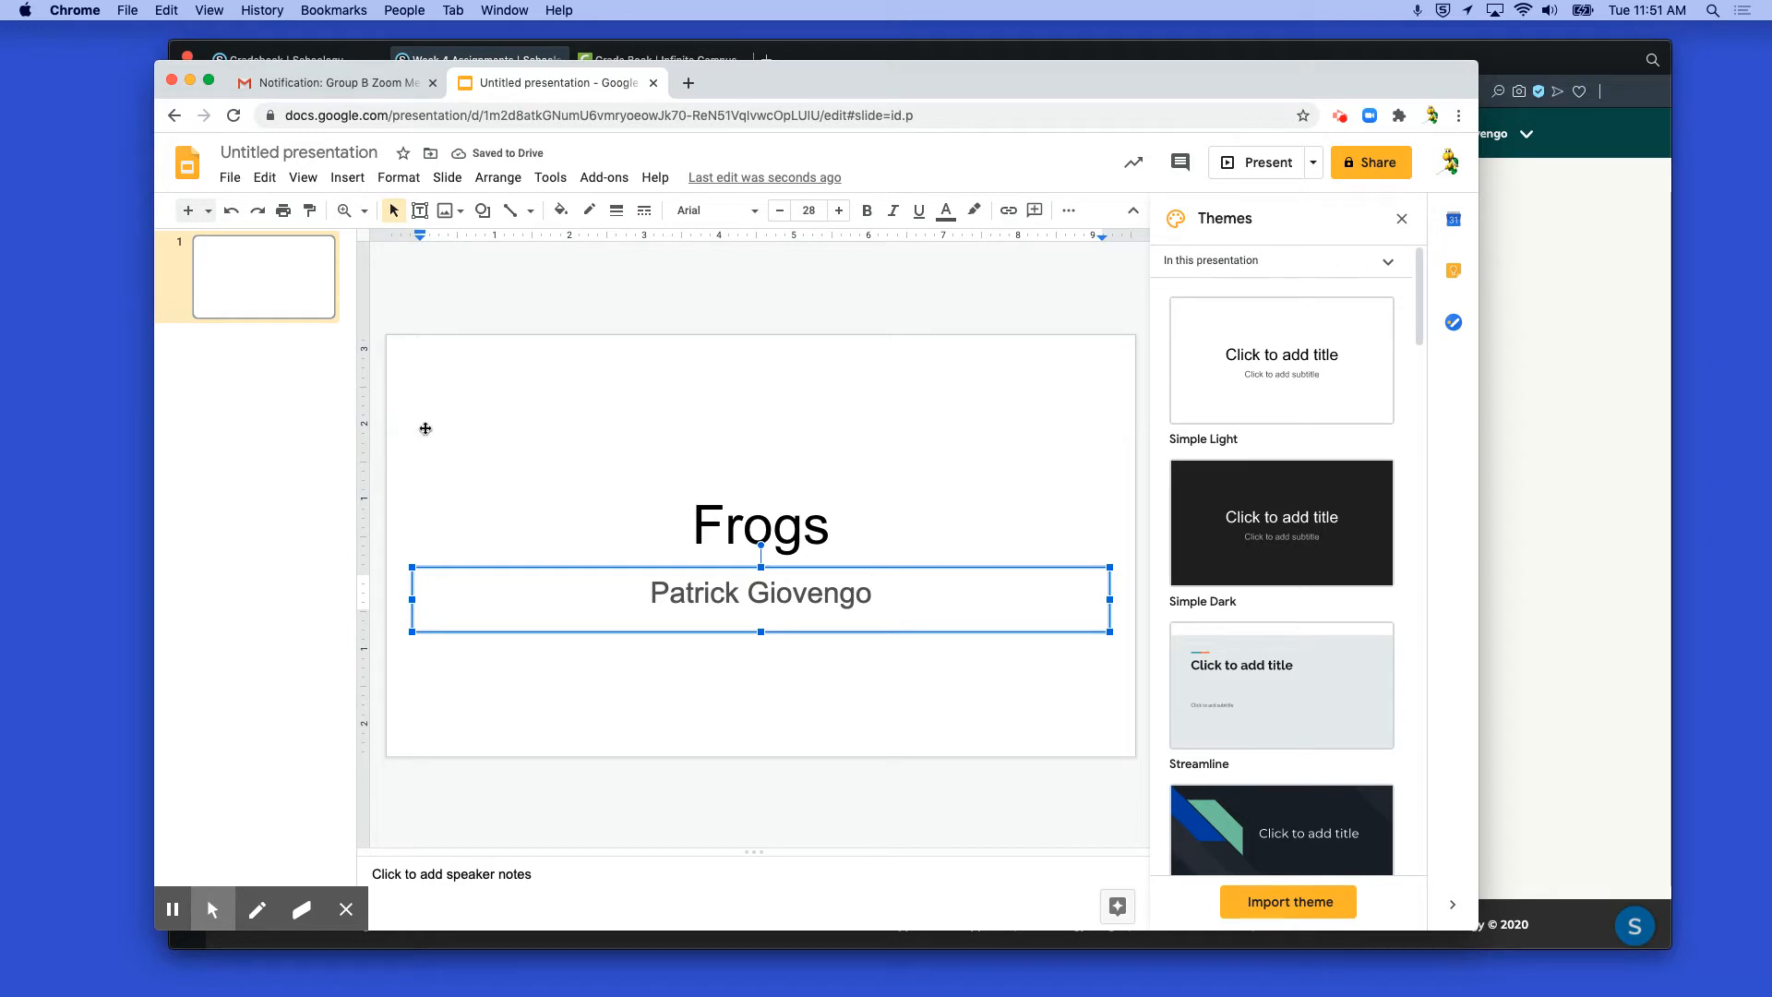
pyautogui.click(592, 699)
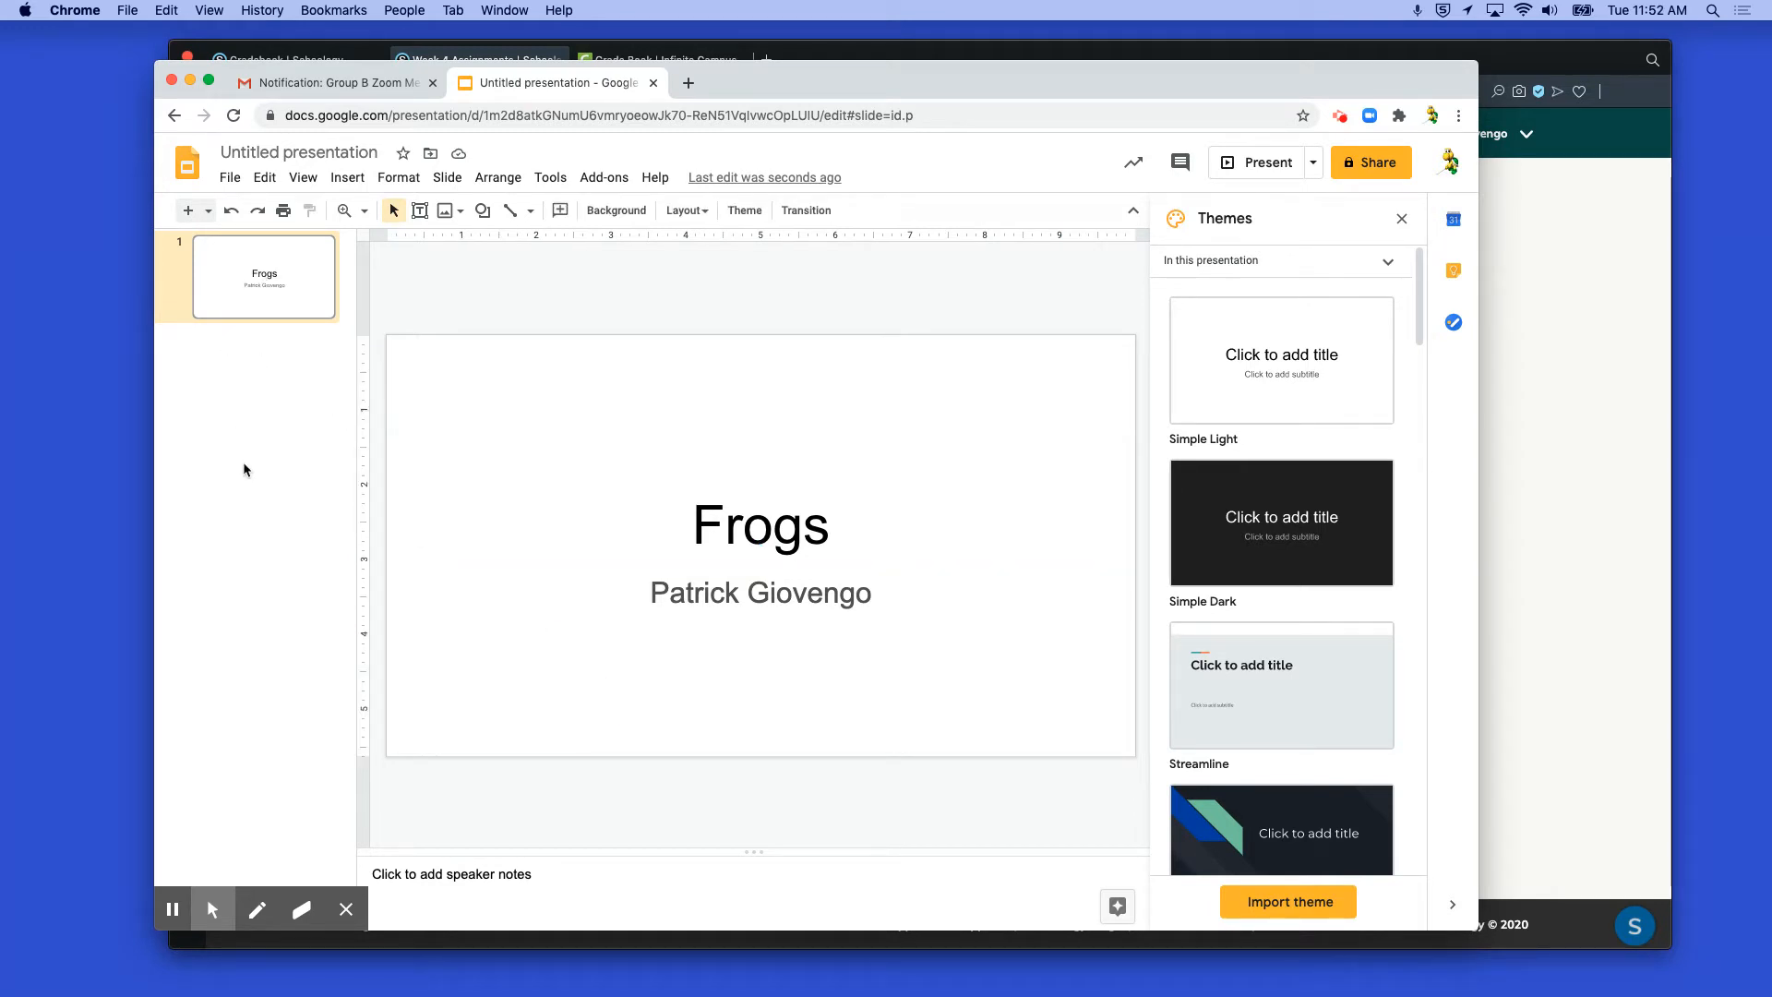
# Add a second slide with the Title and two columns layout and title it "History of Frogs"
pyautogui.click(211, 213)
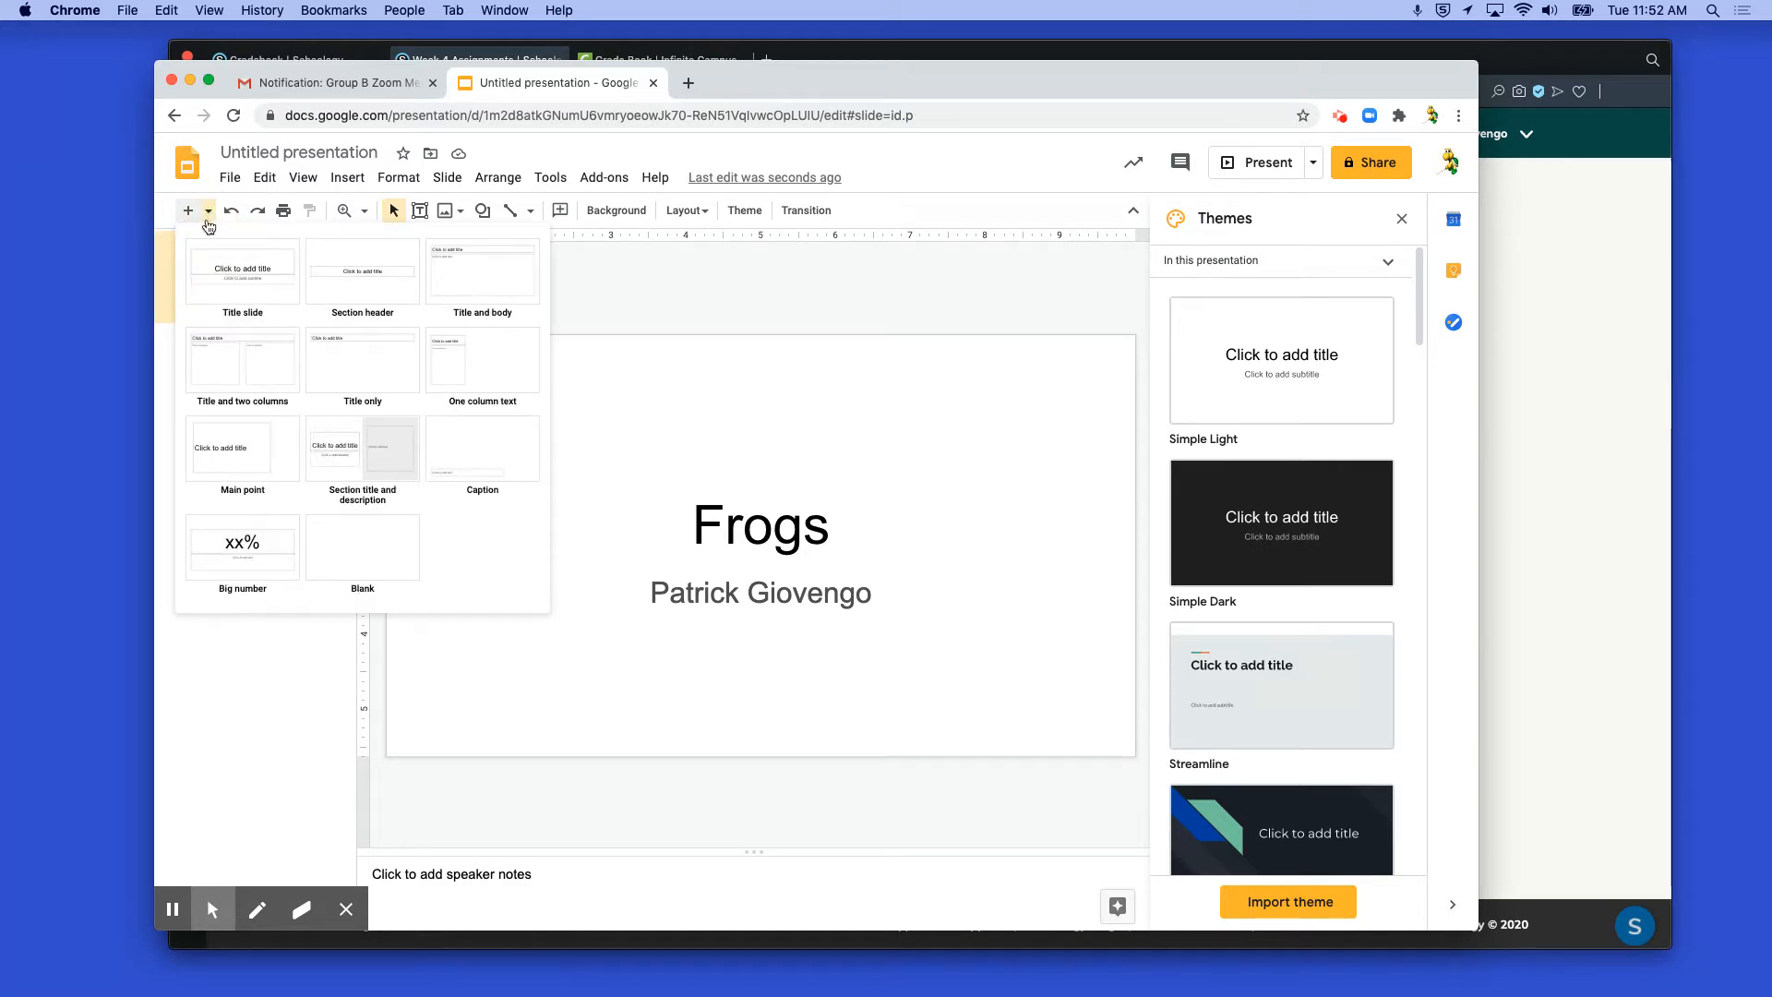
pyautogui.click(254, 379)
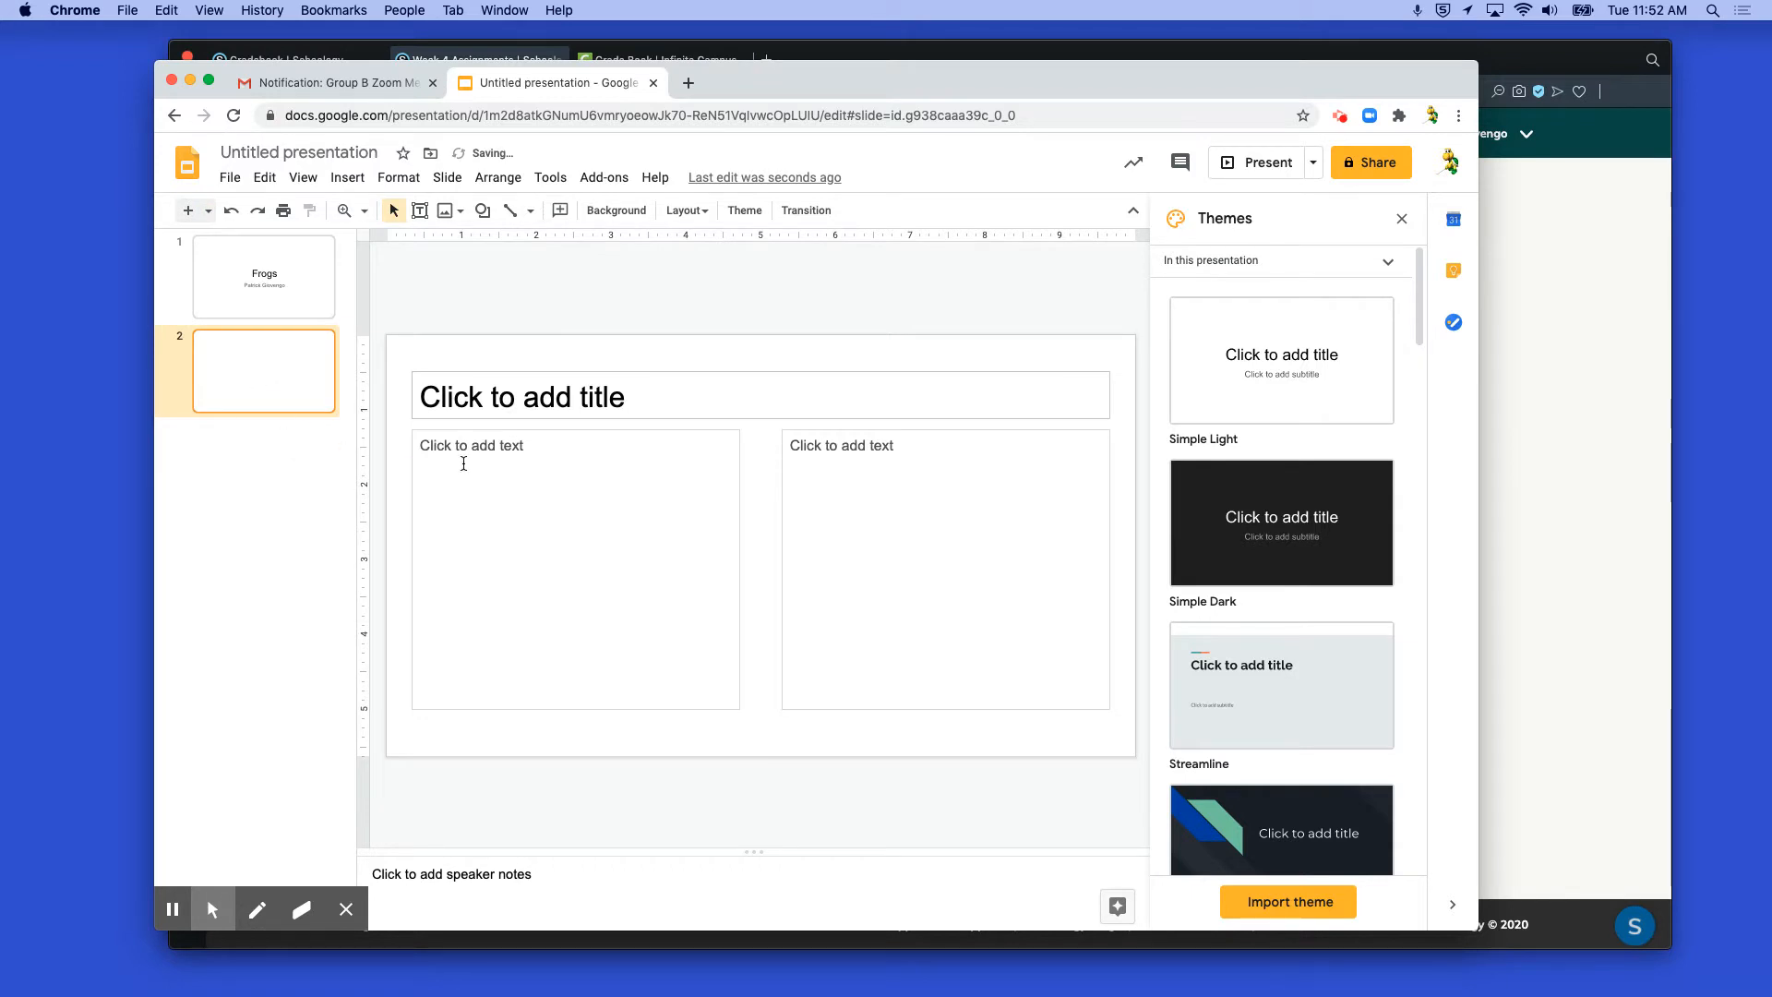
pyautogui.click(620, 402)
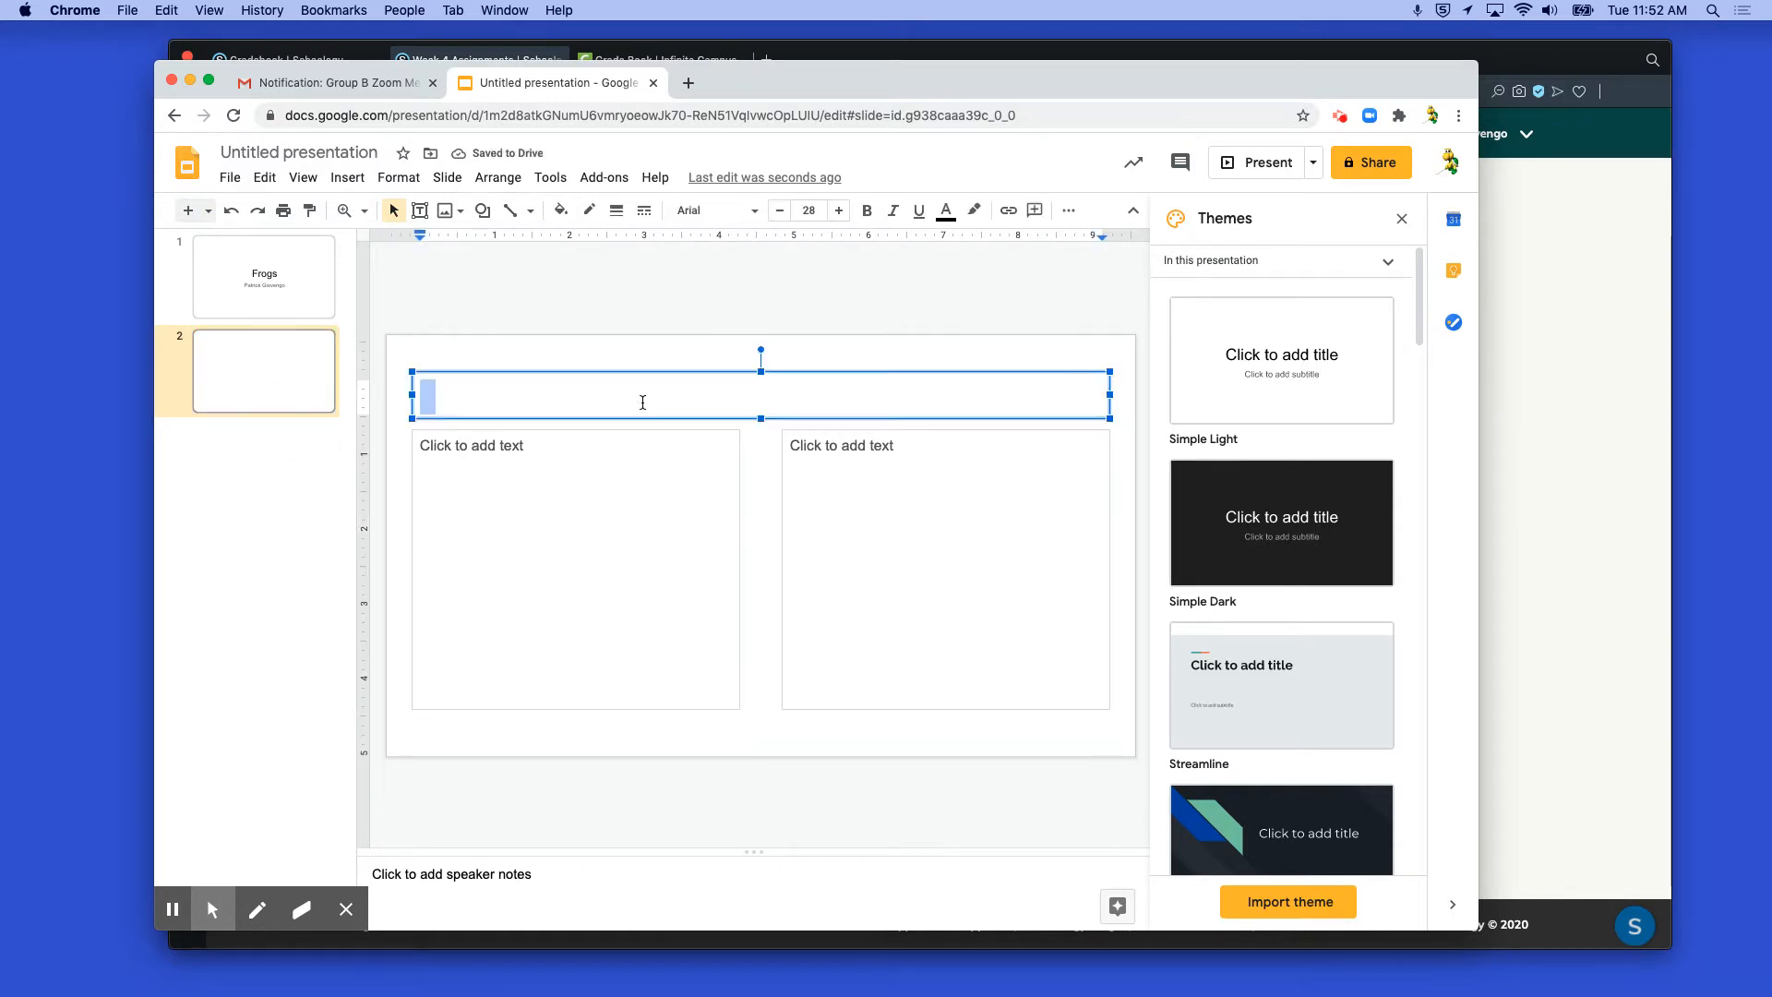
pyautogui.write('HIstory')
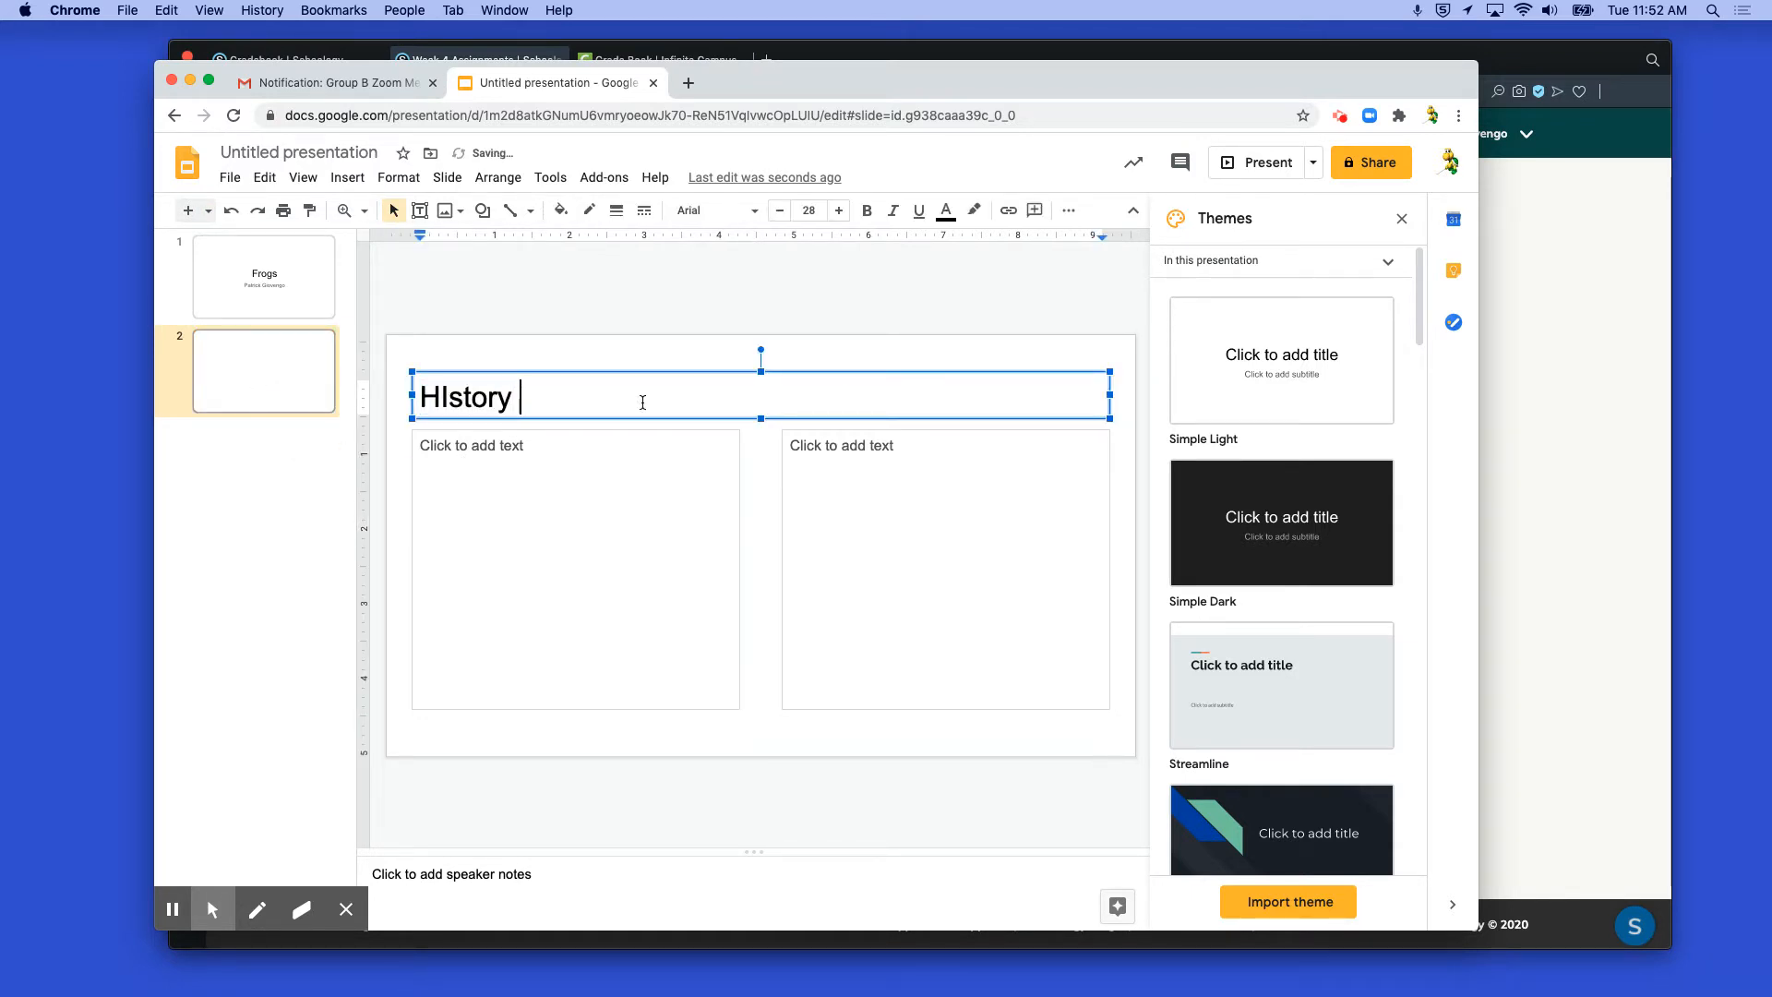
pyautogui.press('BackSpace')
pyautogui.press('BackSpace')
pyautogui.press('BackSpace')
pyautogui.press('BackSpace')
pyautogui.press('BackSpace')
pyautogui.press('BackSpace')
pyautogui.press('BackSpace')
pyautogui.write('i')
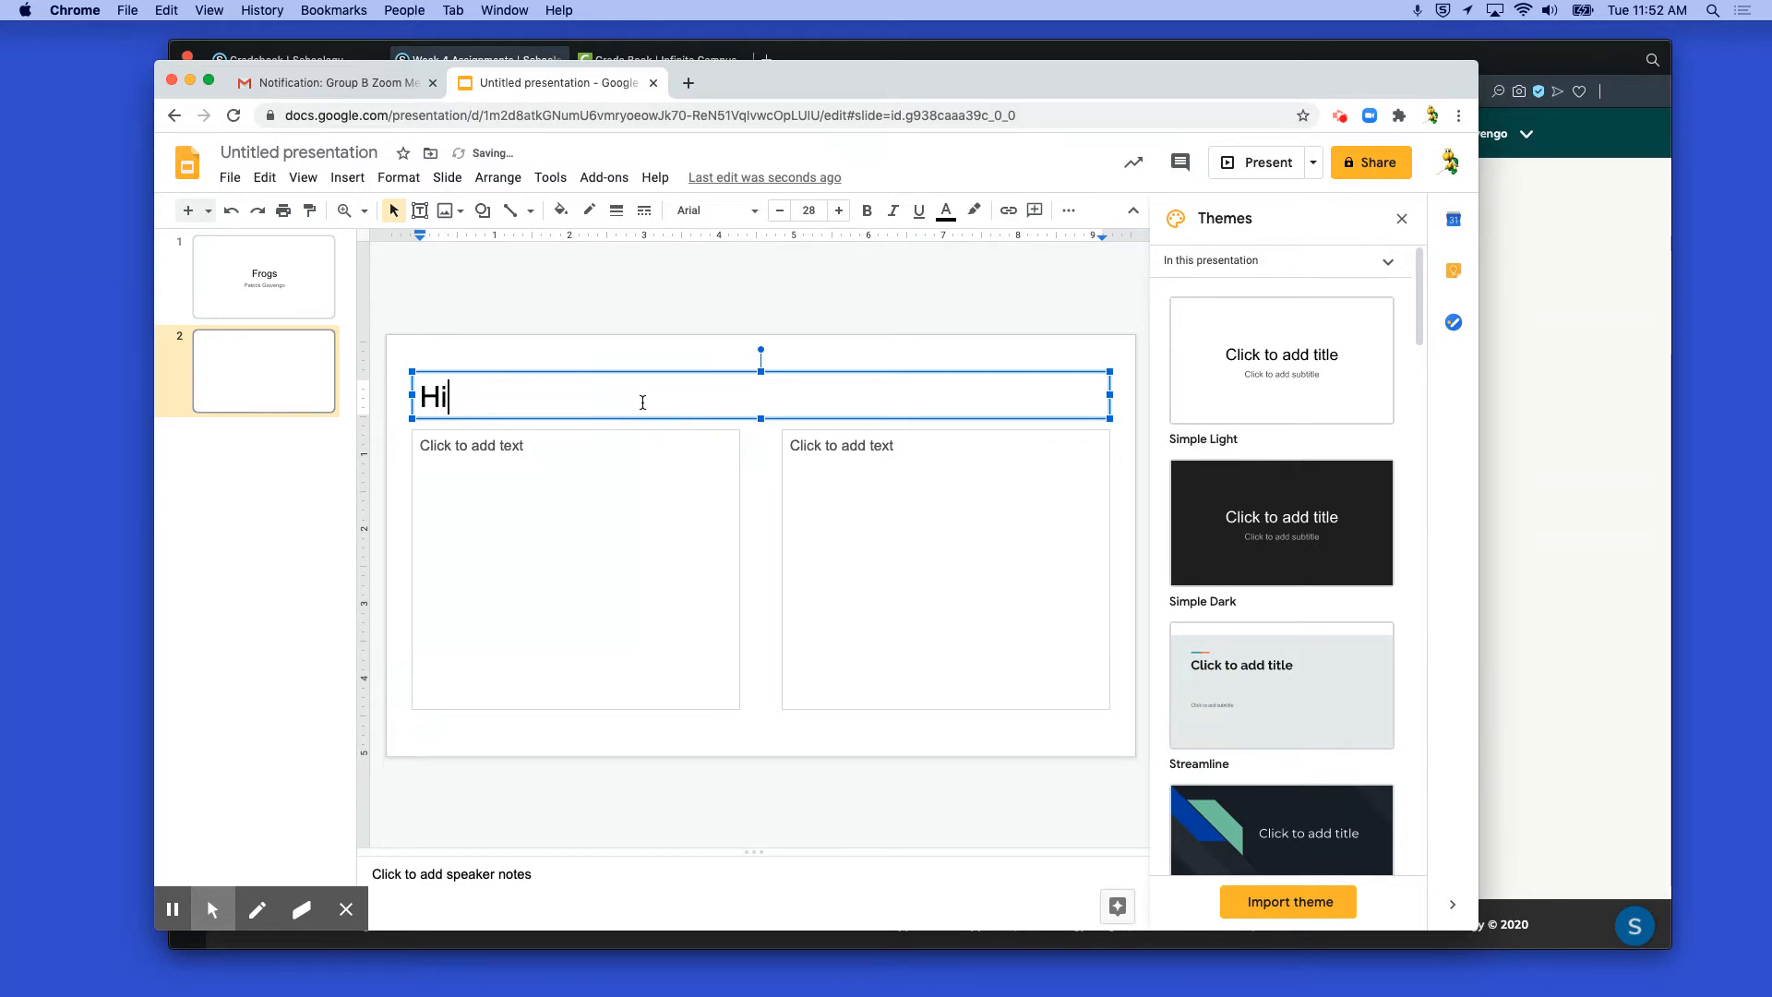
pyautogui.write('story of Frogs')
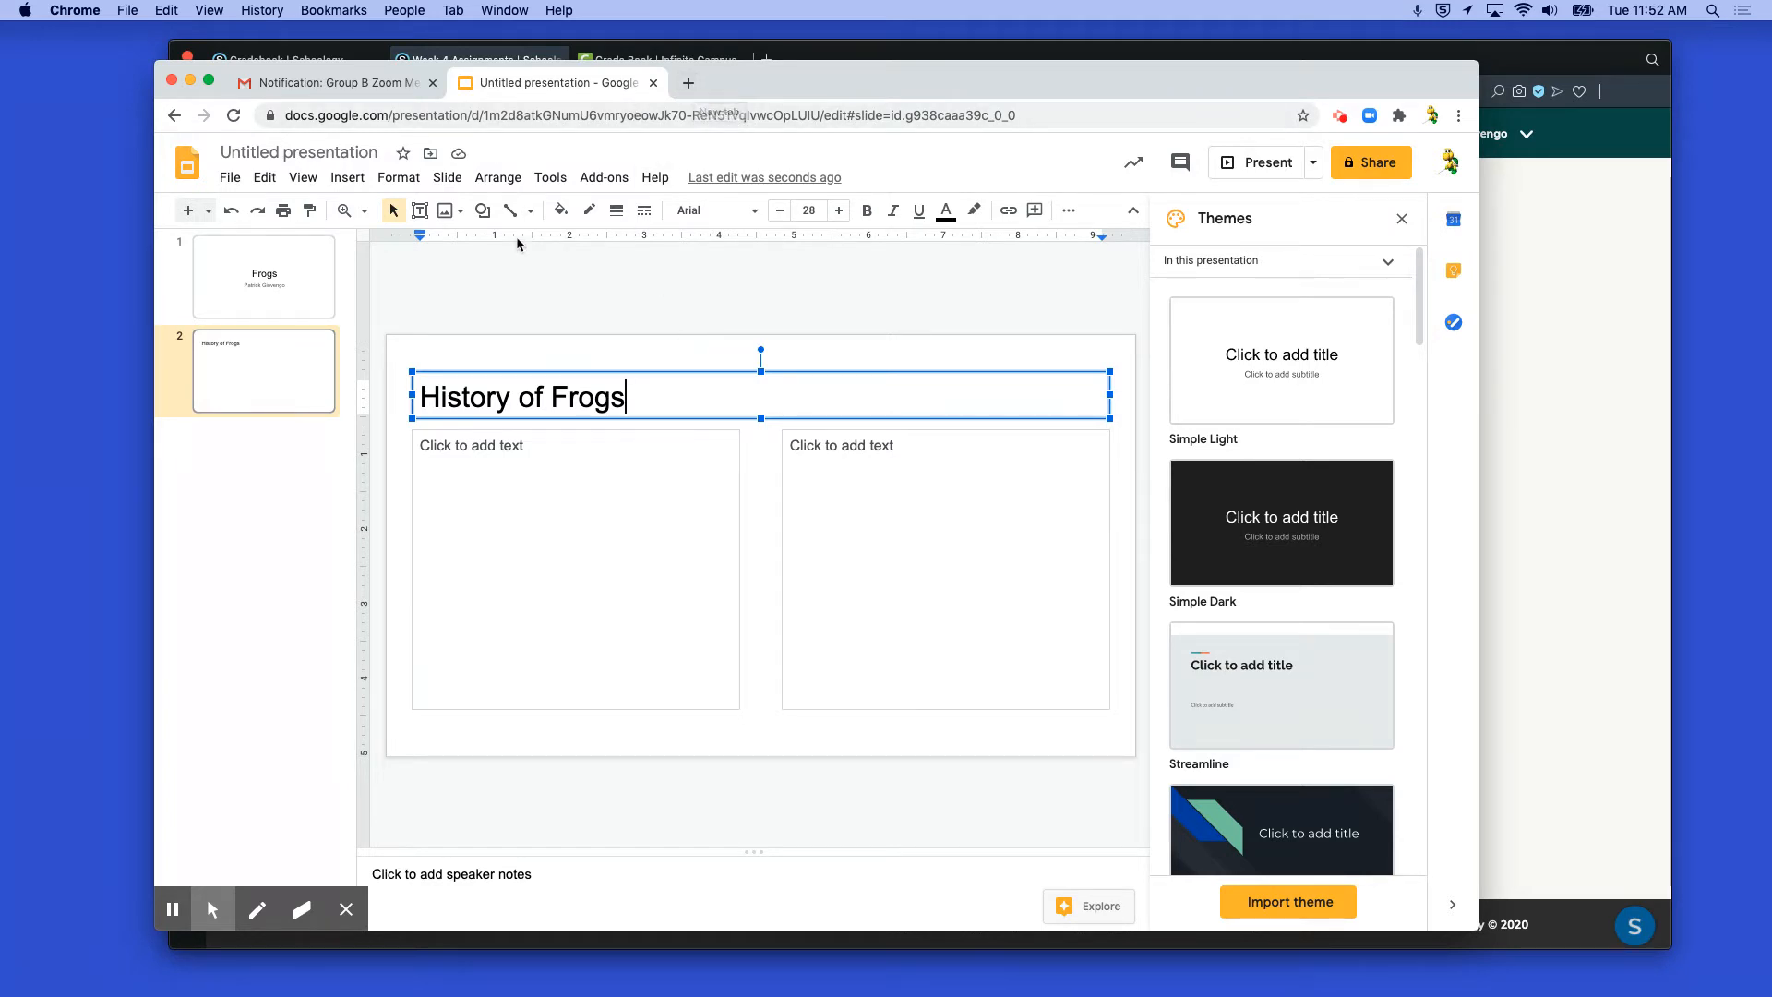
# Open the Explore tool and search for "frogs"
pyautogui.click(545, 179)
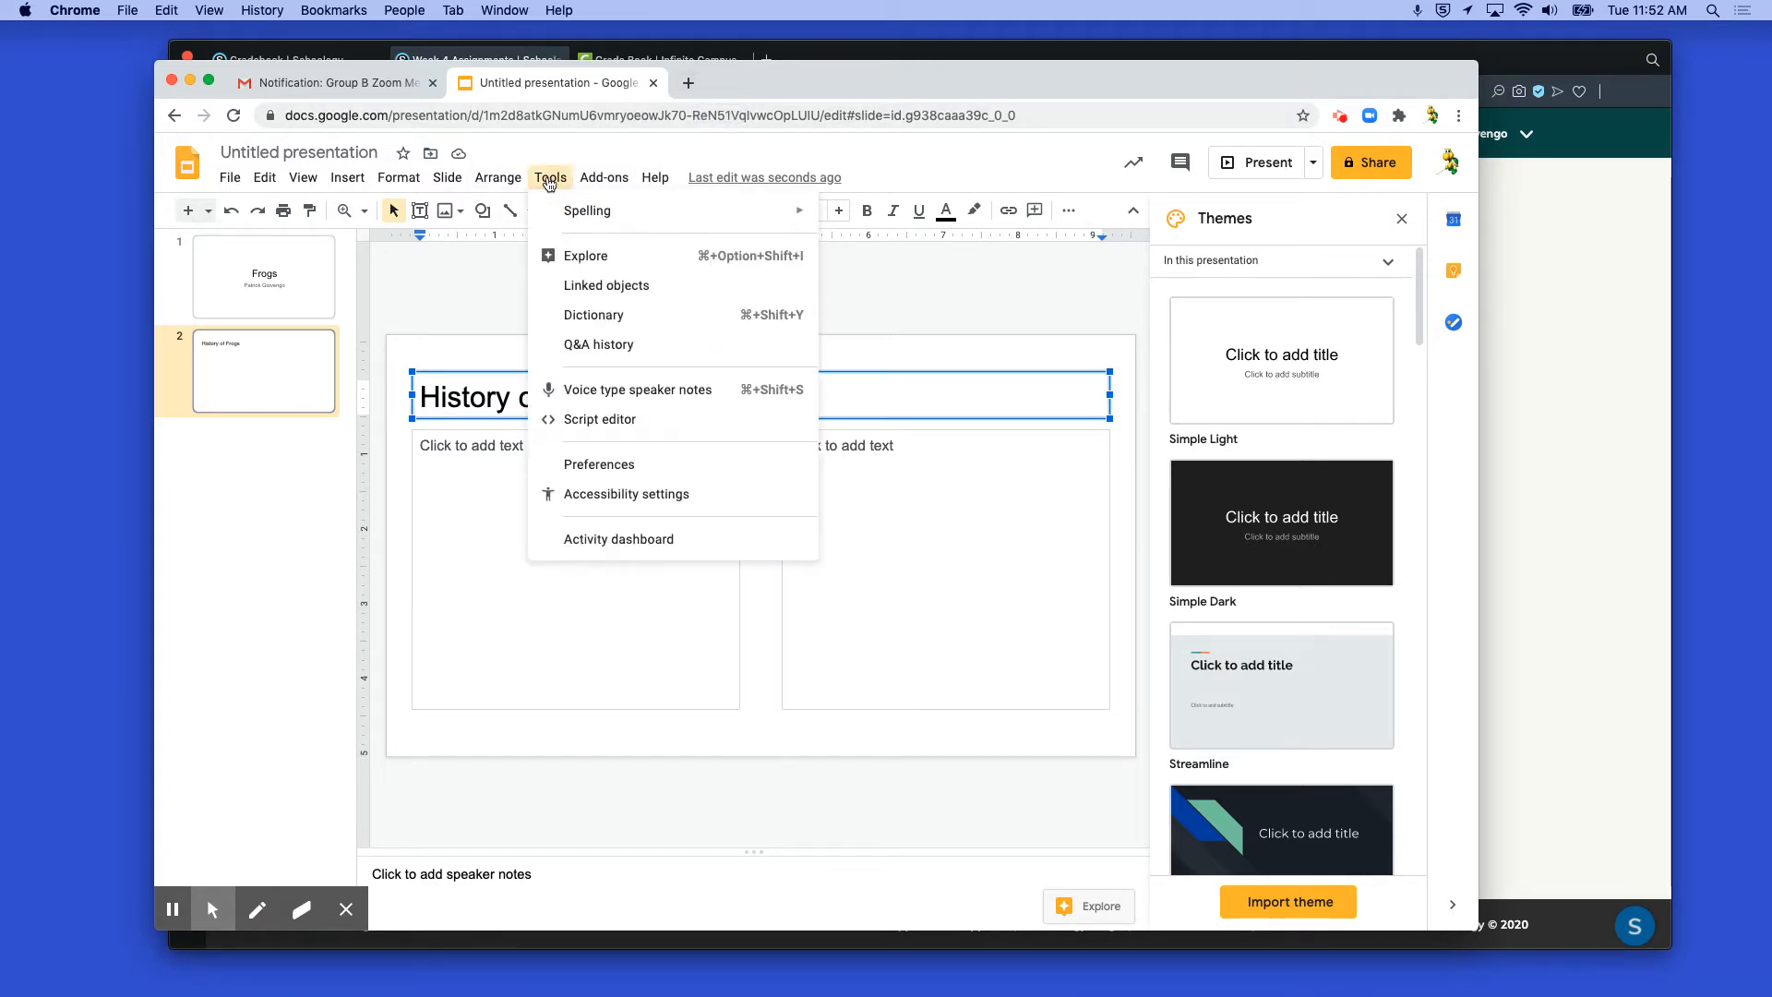
pyautogui.click(603, 260)
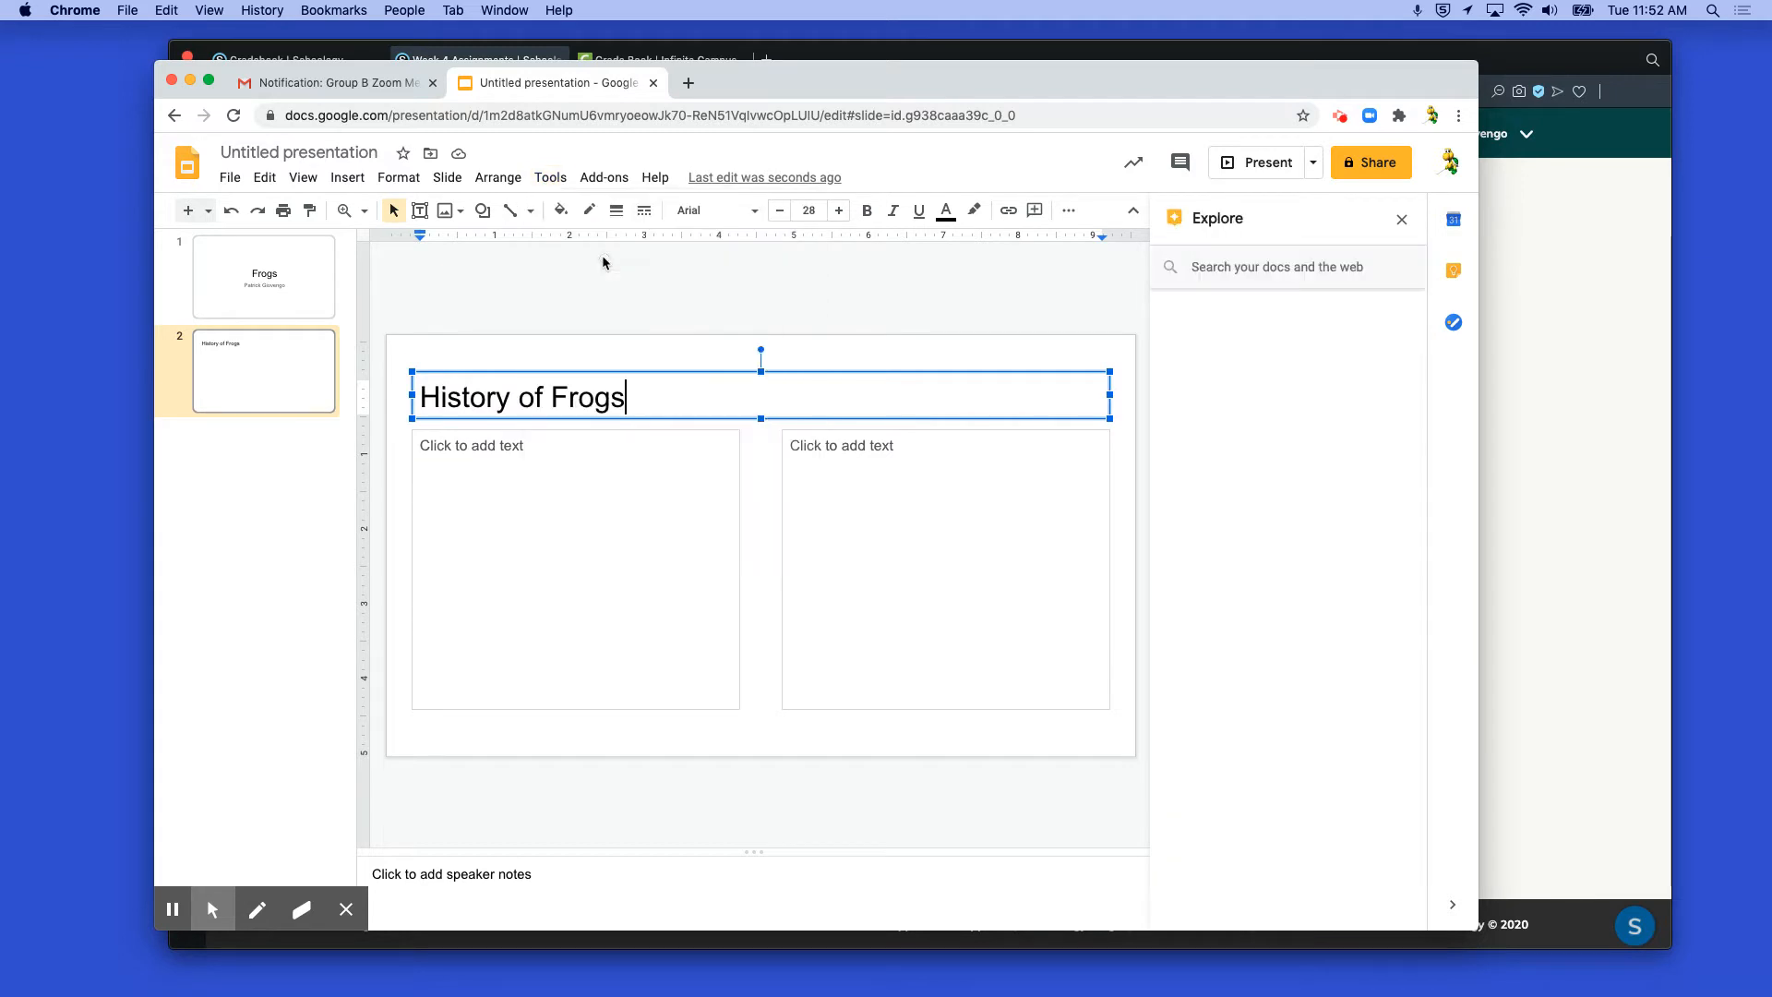
pyautogui.click(1257, 265)
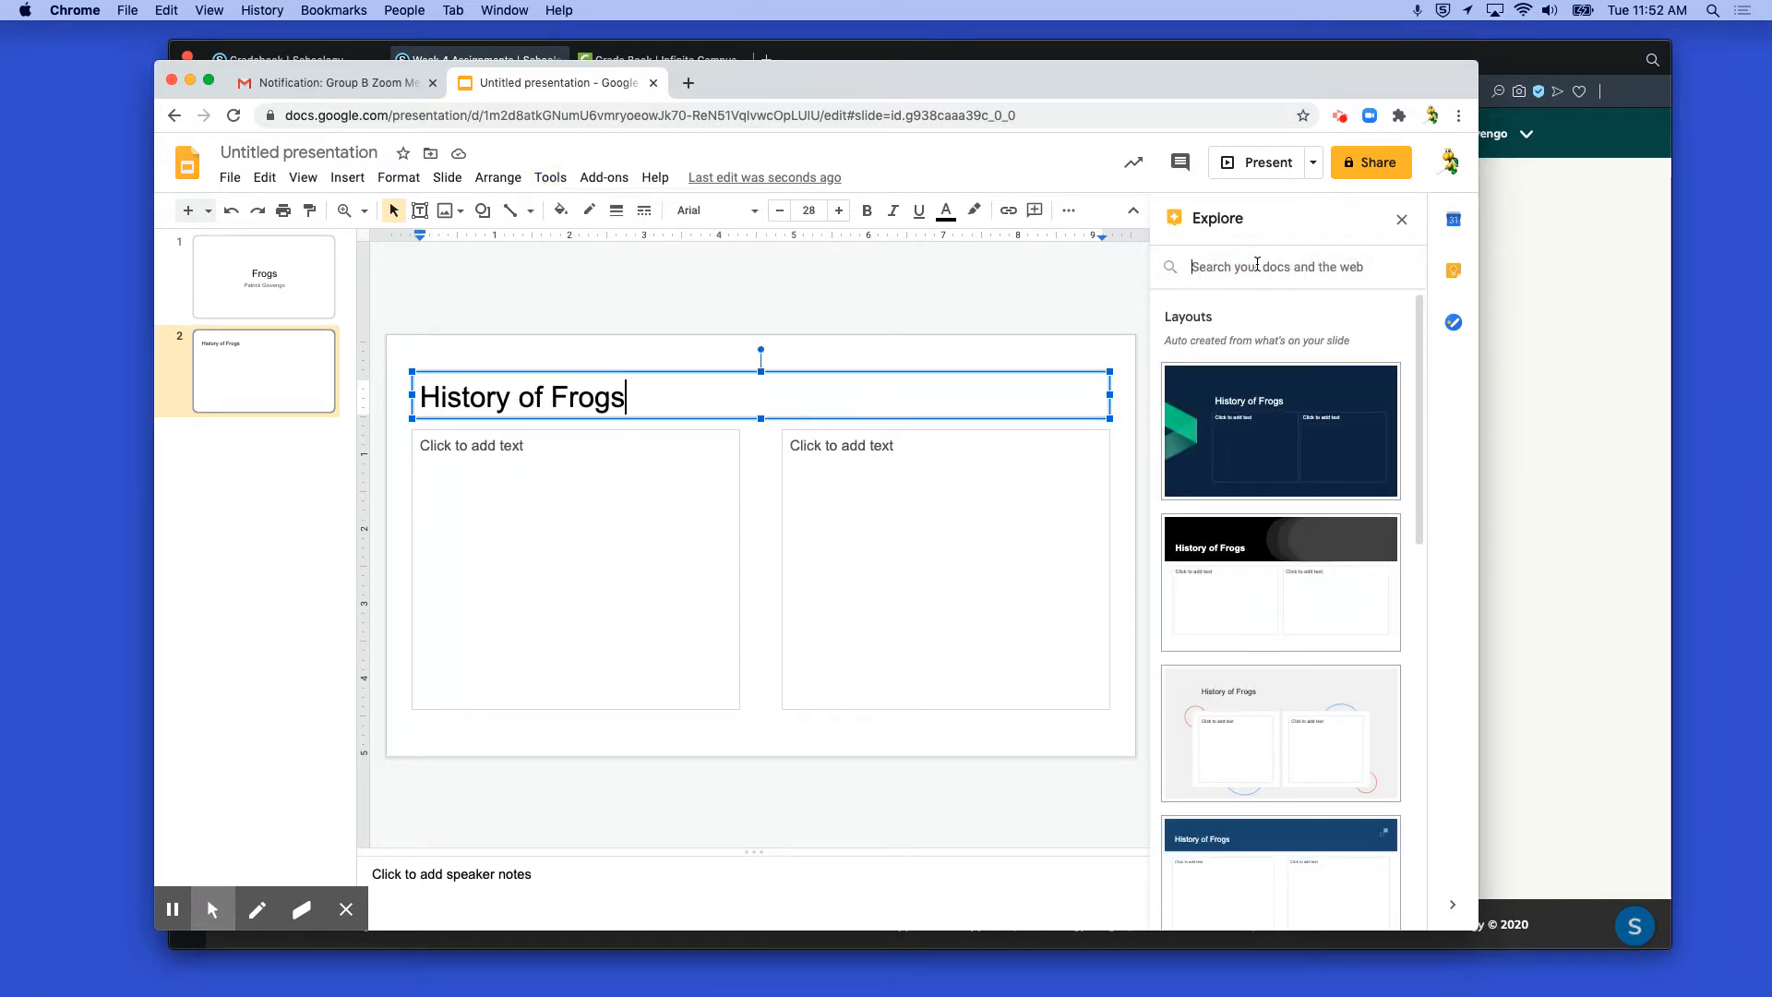
pyautogui.write('frogs')
pyautogui.press('Return')
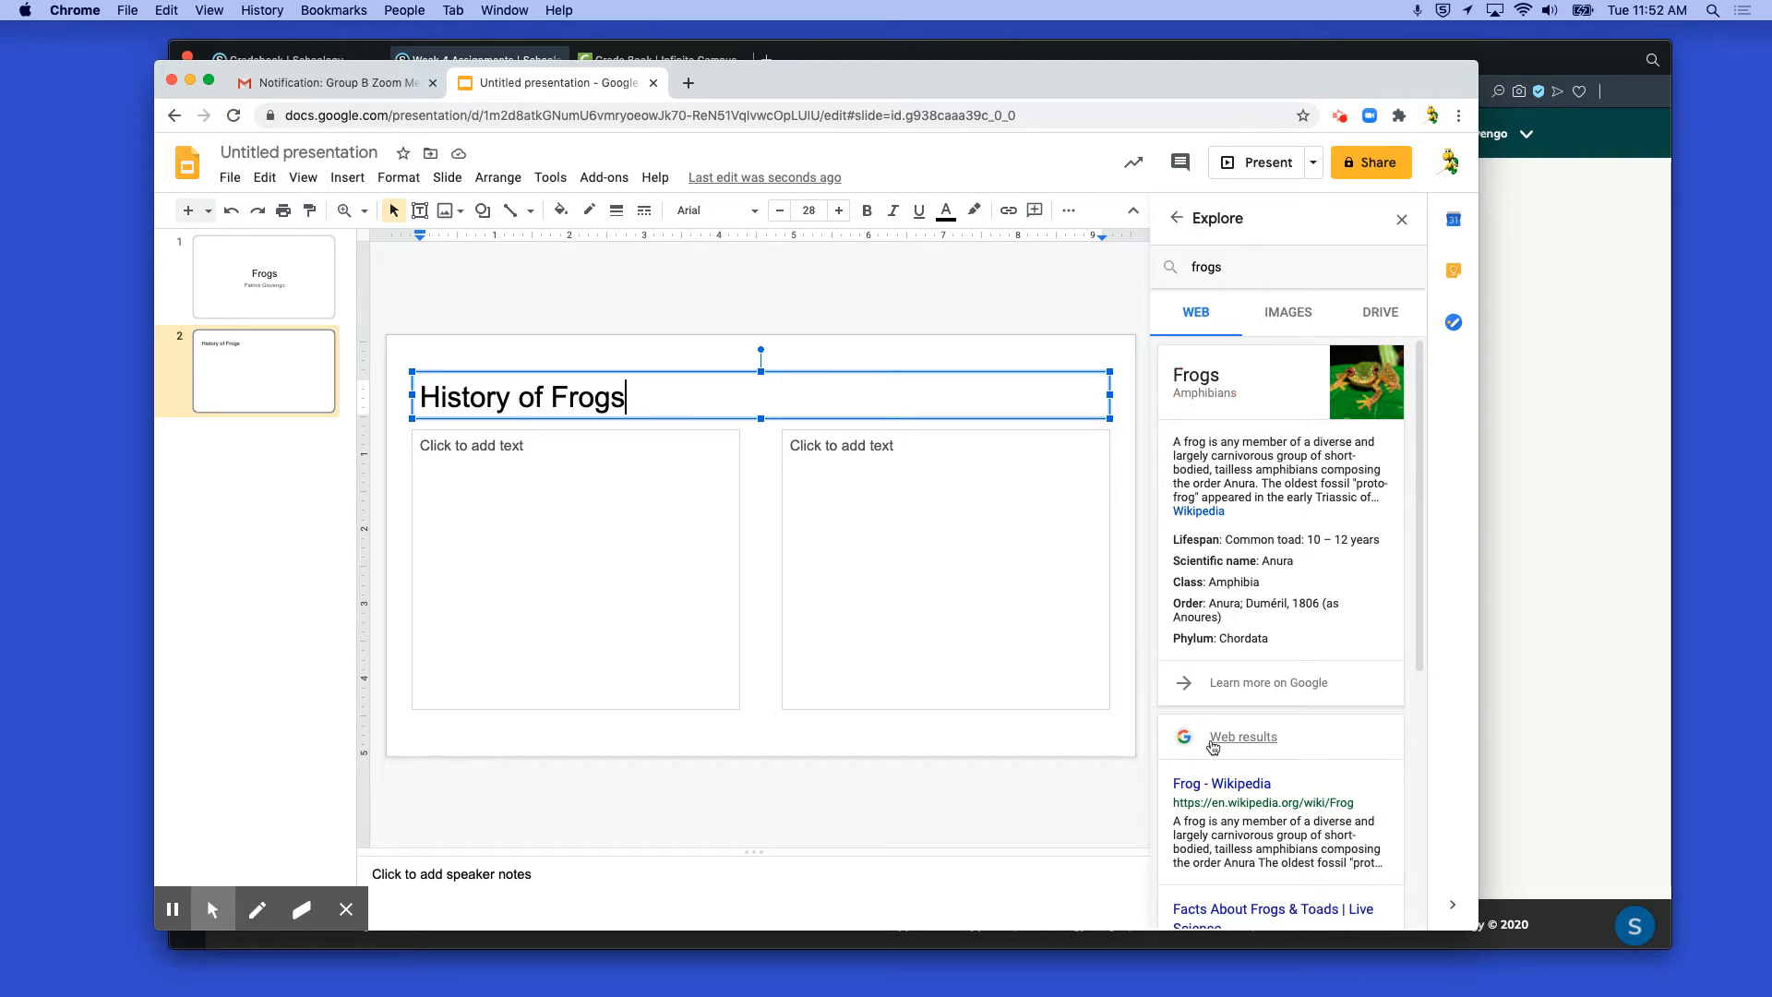
# Open the full Google results for frogs, go to Wikipedia's Frog article and highlight the opening passage about their origins
pyautogui.click(1276, 682)
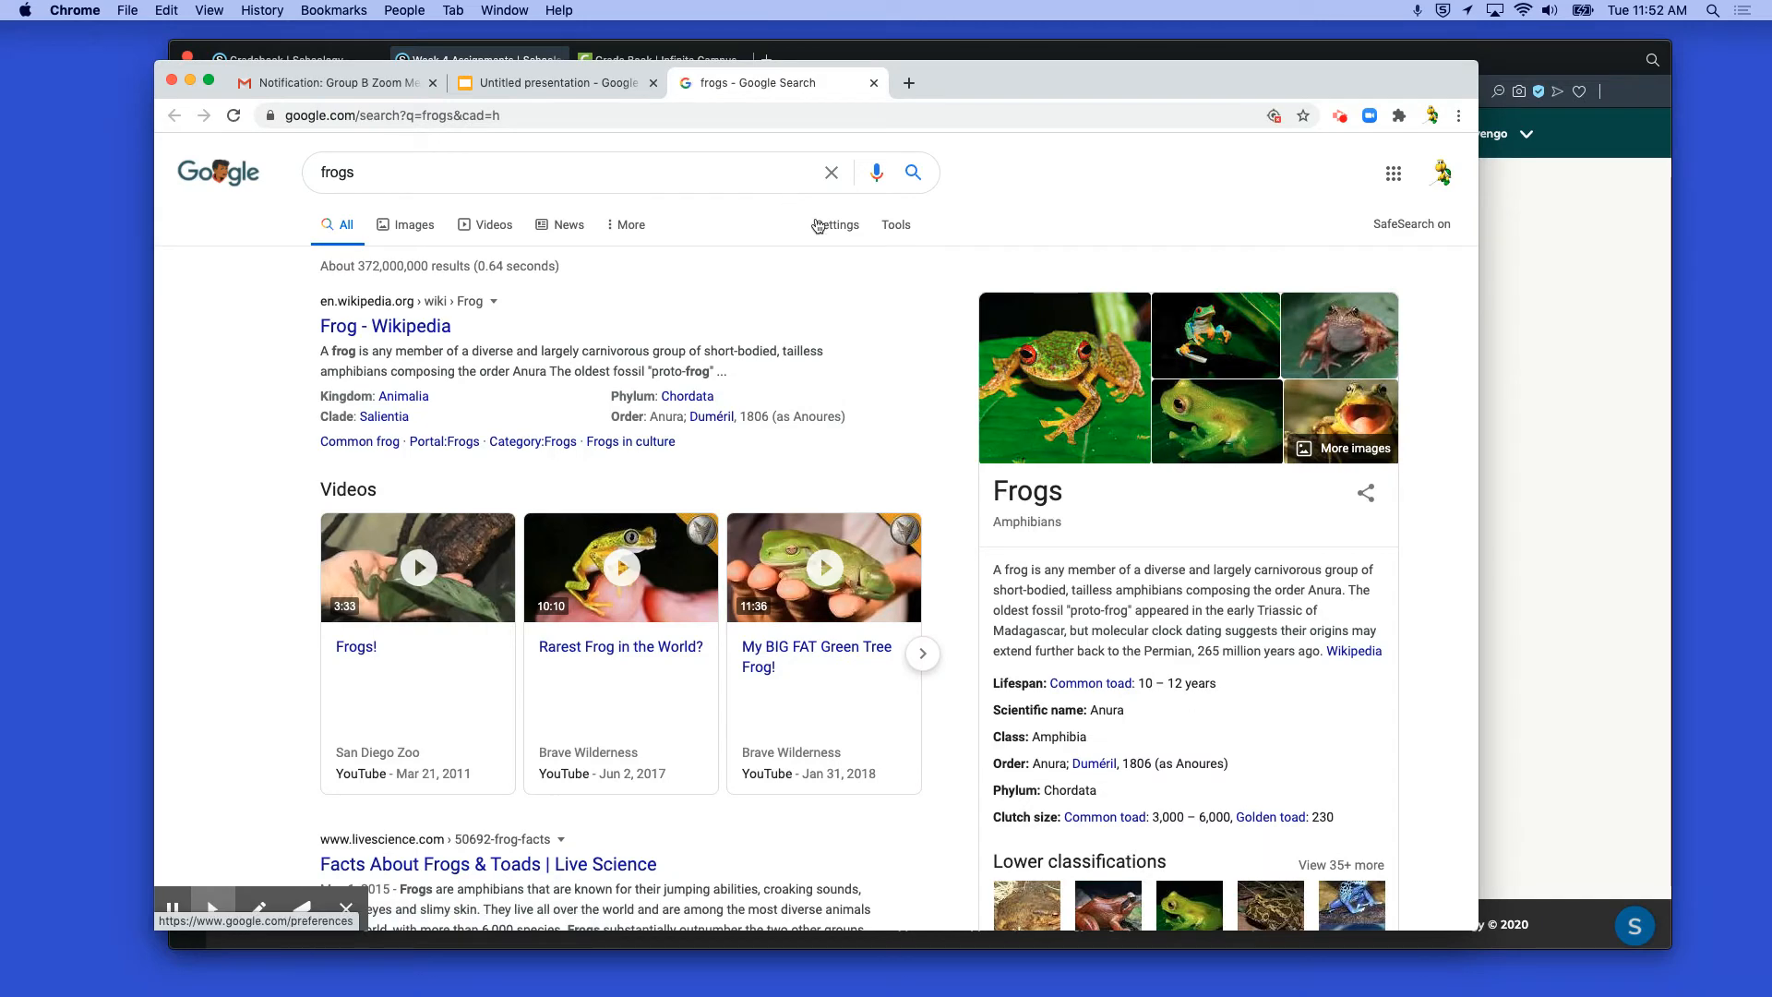
pyautogui.click(439, 328)
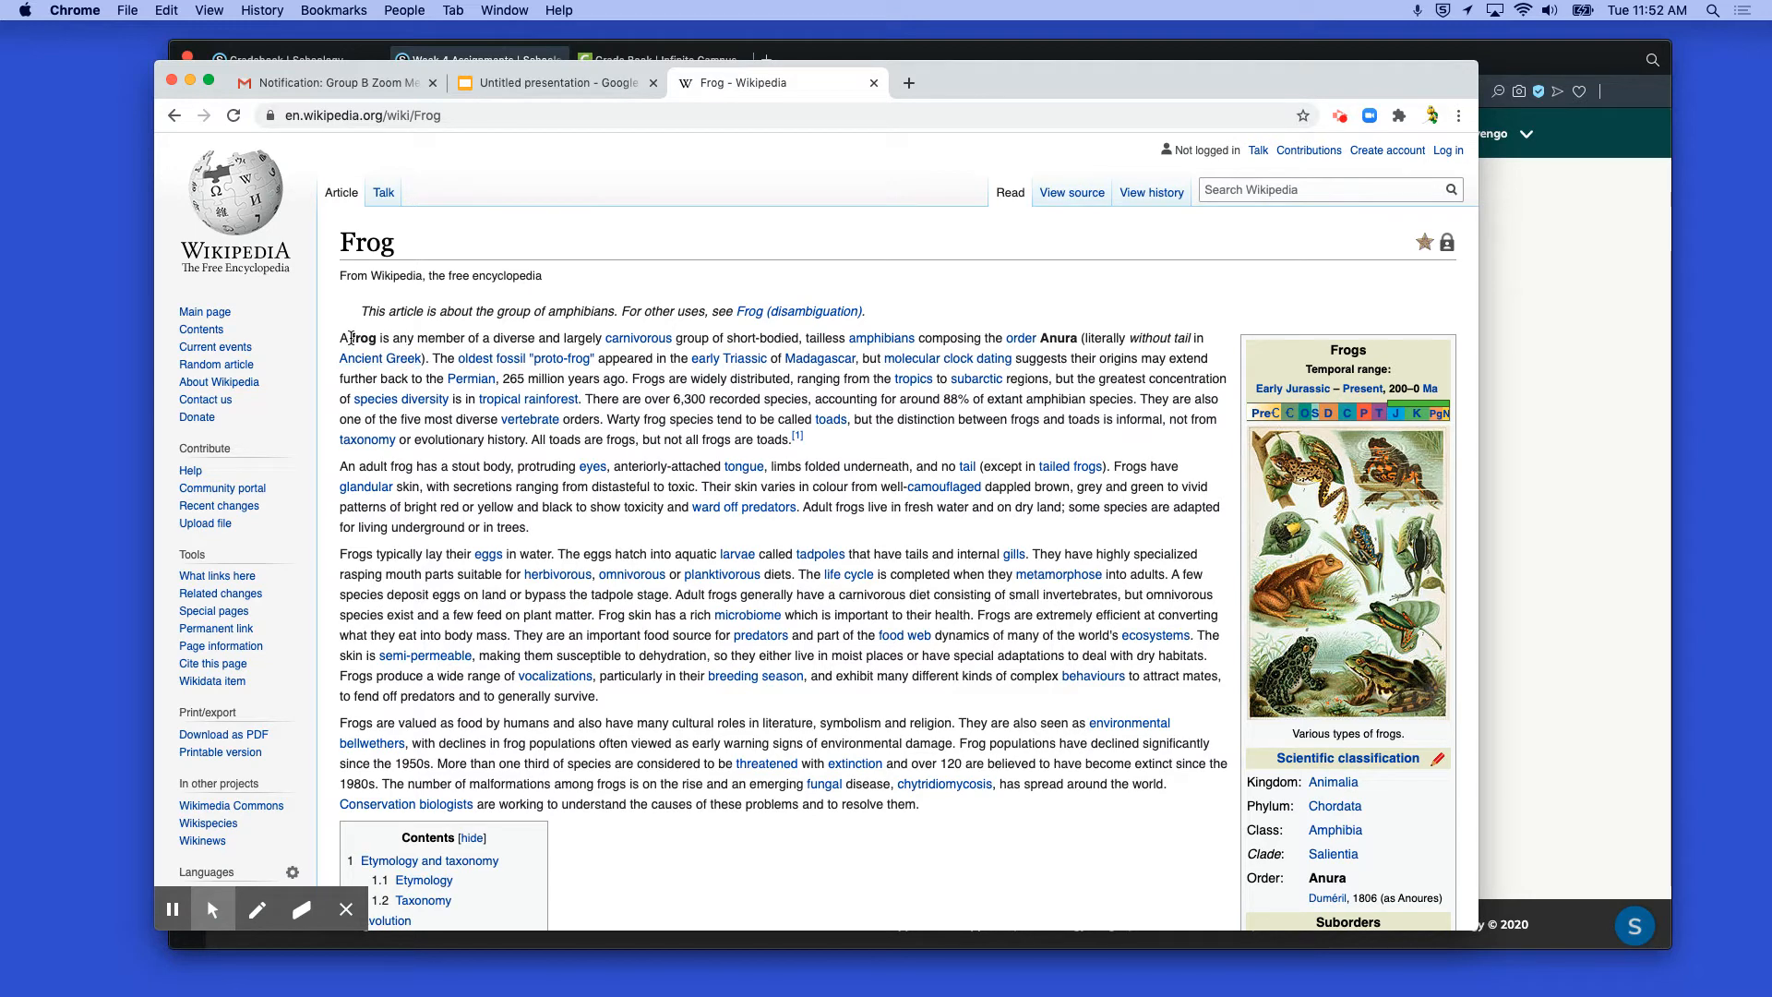
pyautogui.moveTo(344, 338); pyautogui.dragTo(699, 404)
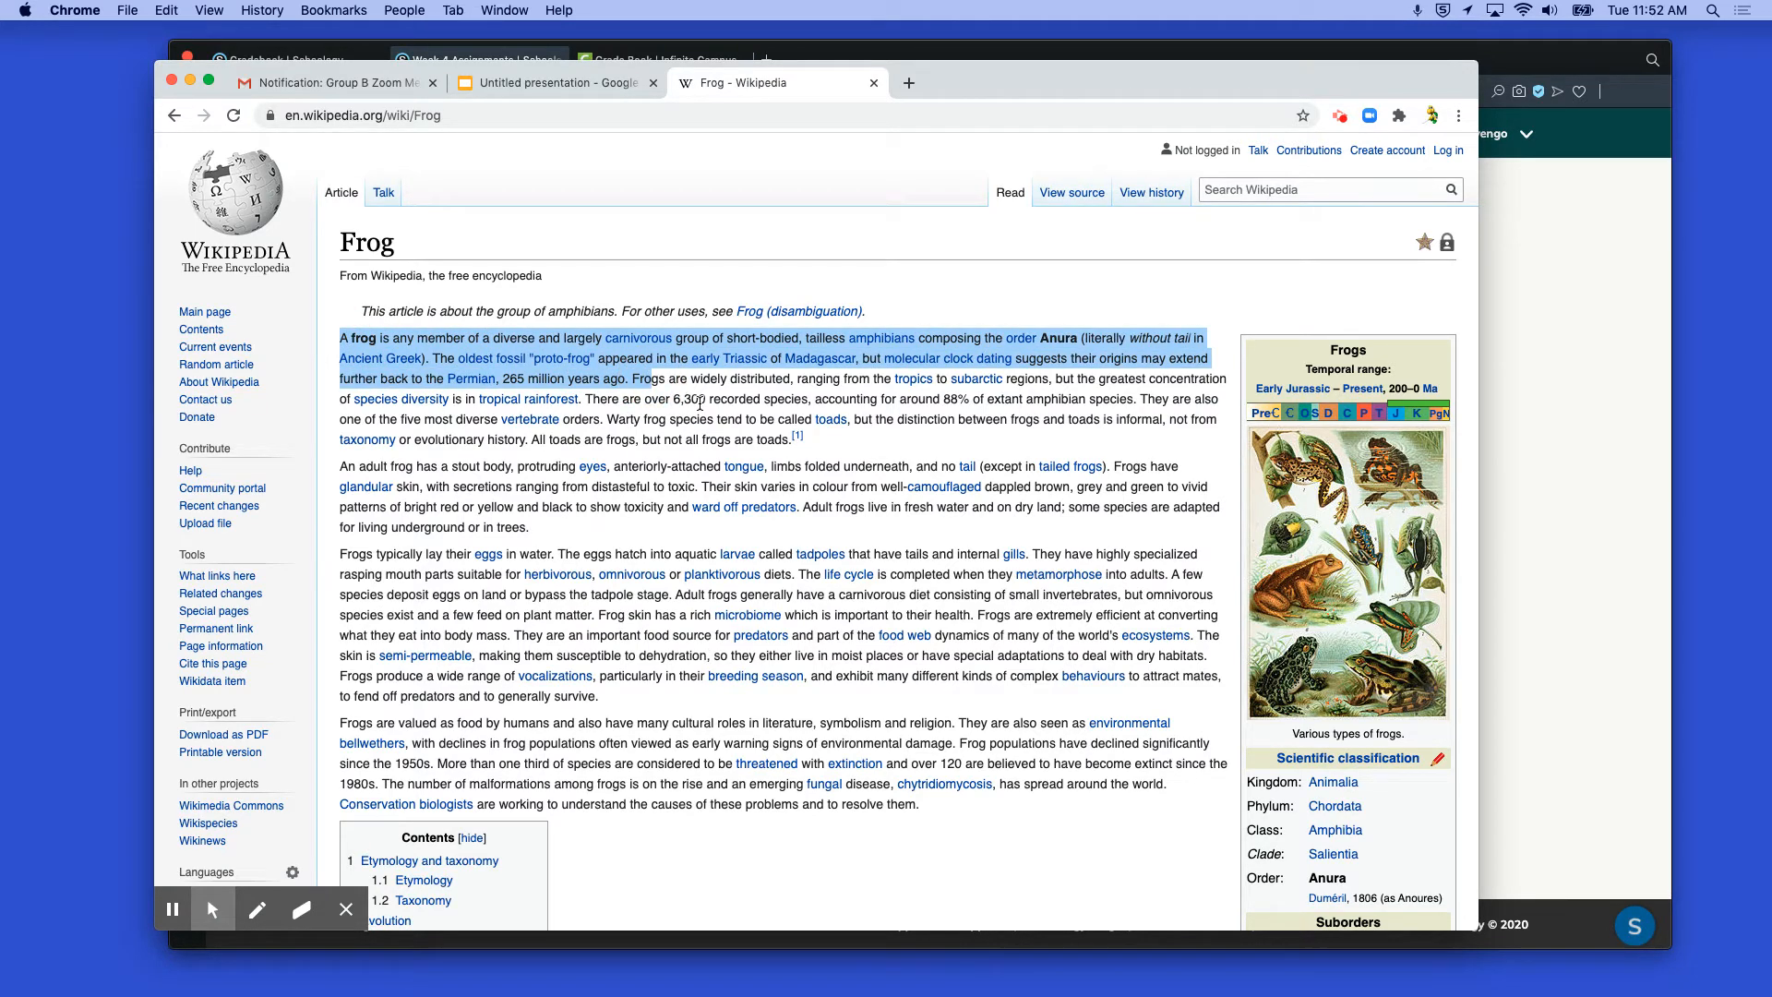
# Return to the presentation and enter "Frogs date back 256 million years ago." in the left column of slide 2
pyautogui.click(582, 87)
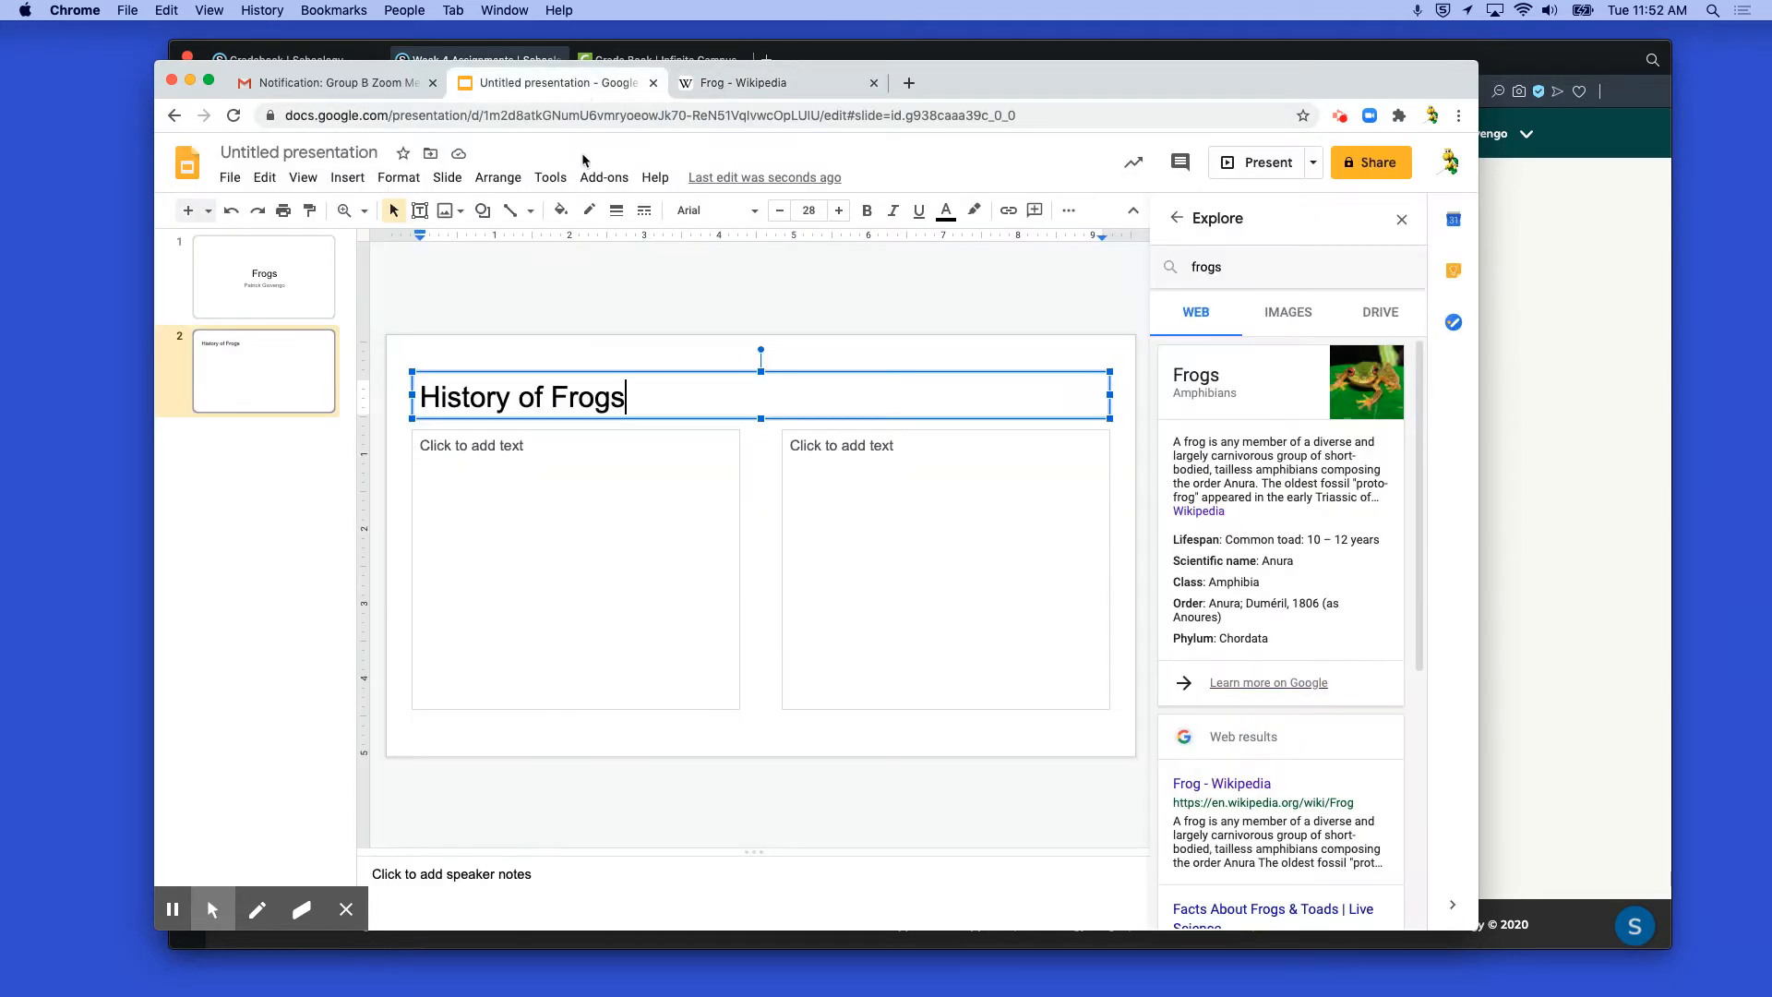
pyautogui.click(604, 483)
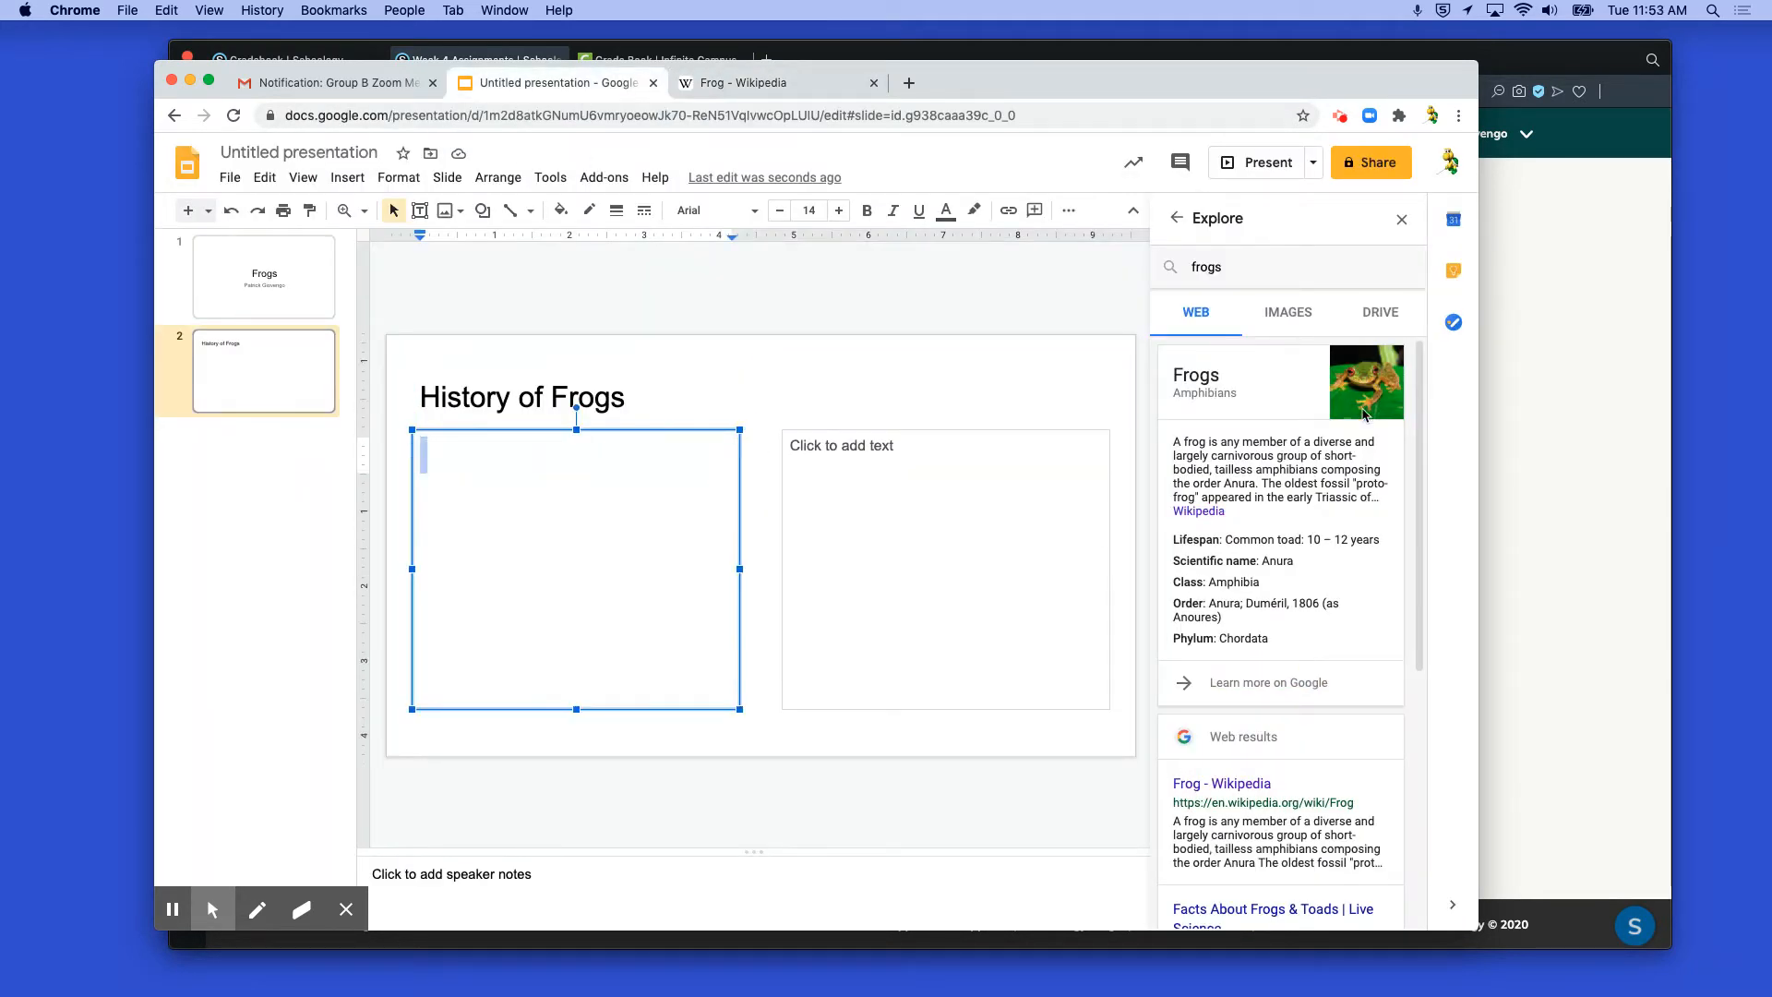
pyautogui.click(772, 90)
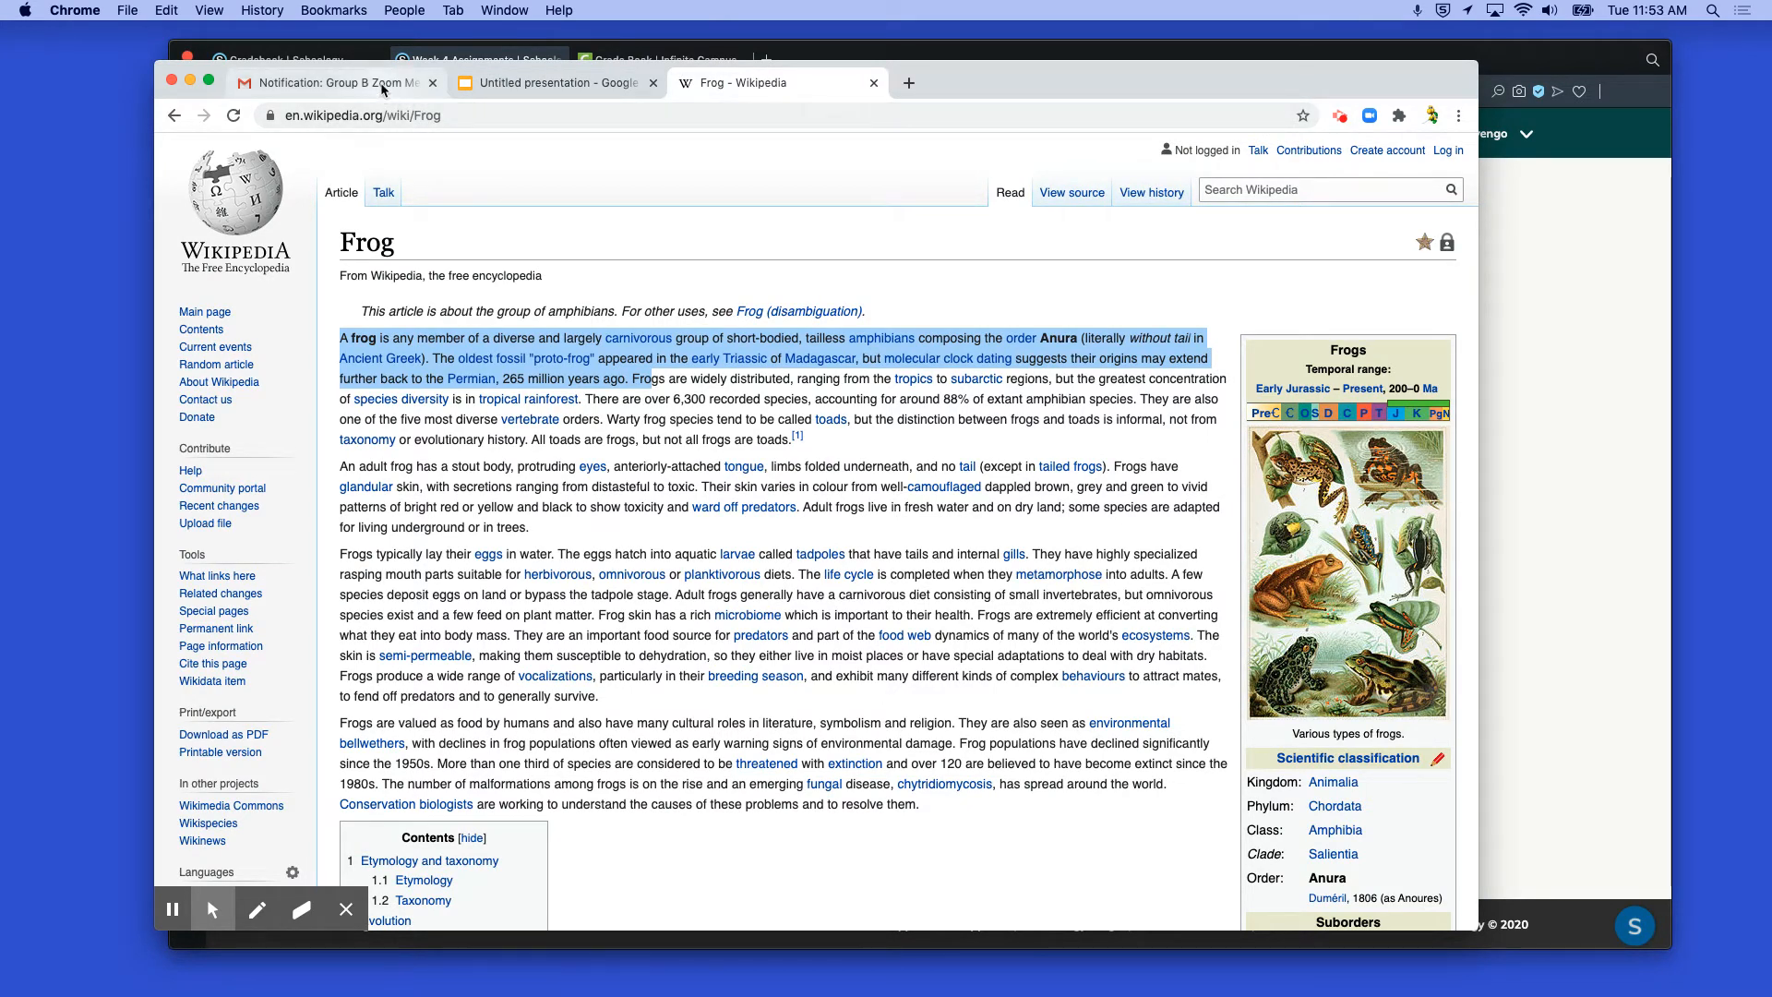
pyautogui.click(536, 83)
pyautogui.click(549, 478)
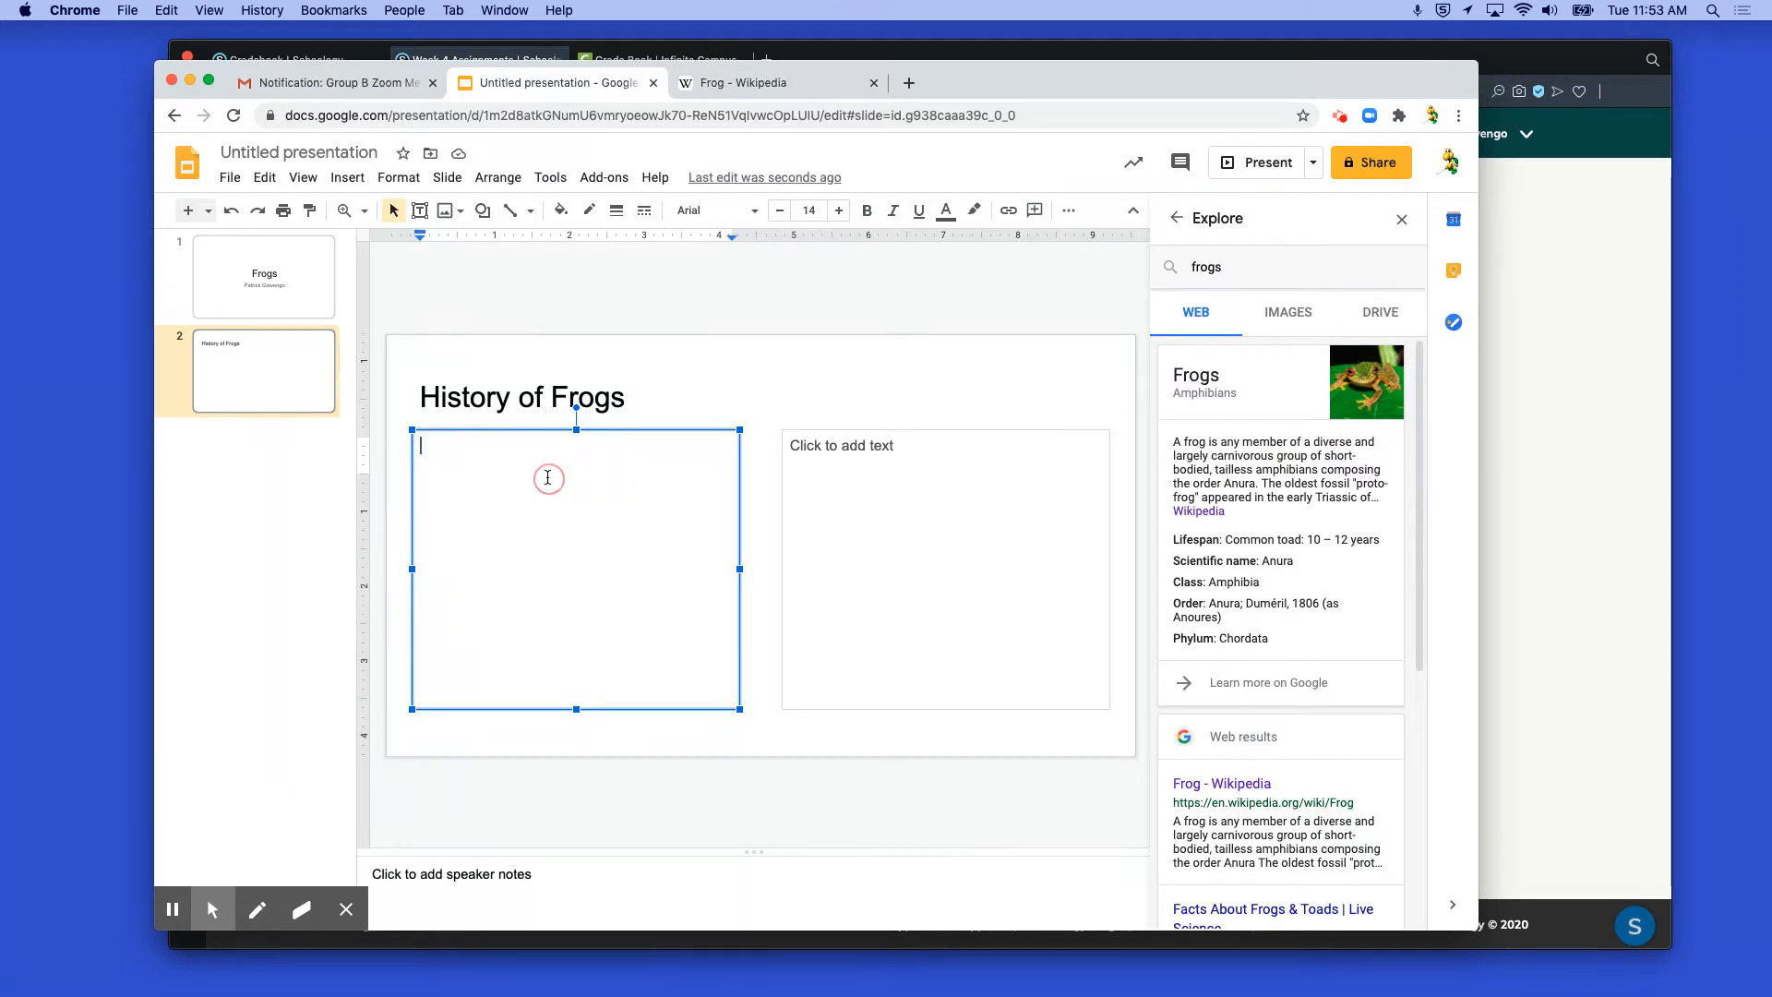
pyautogui.write('Frogs date back 2')
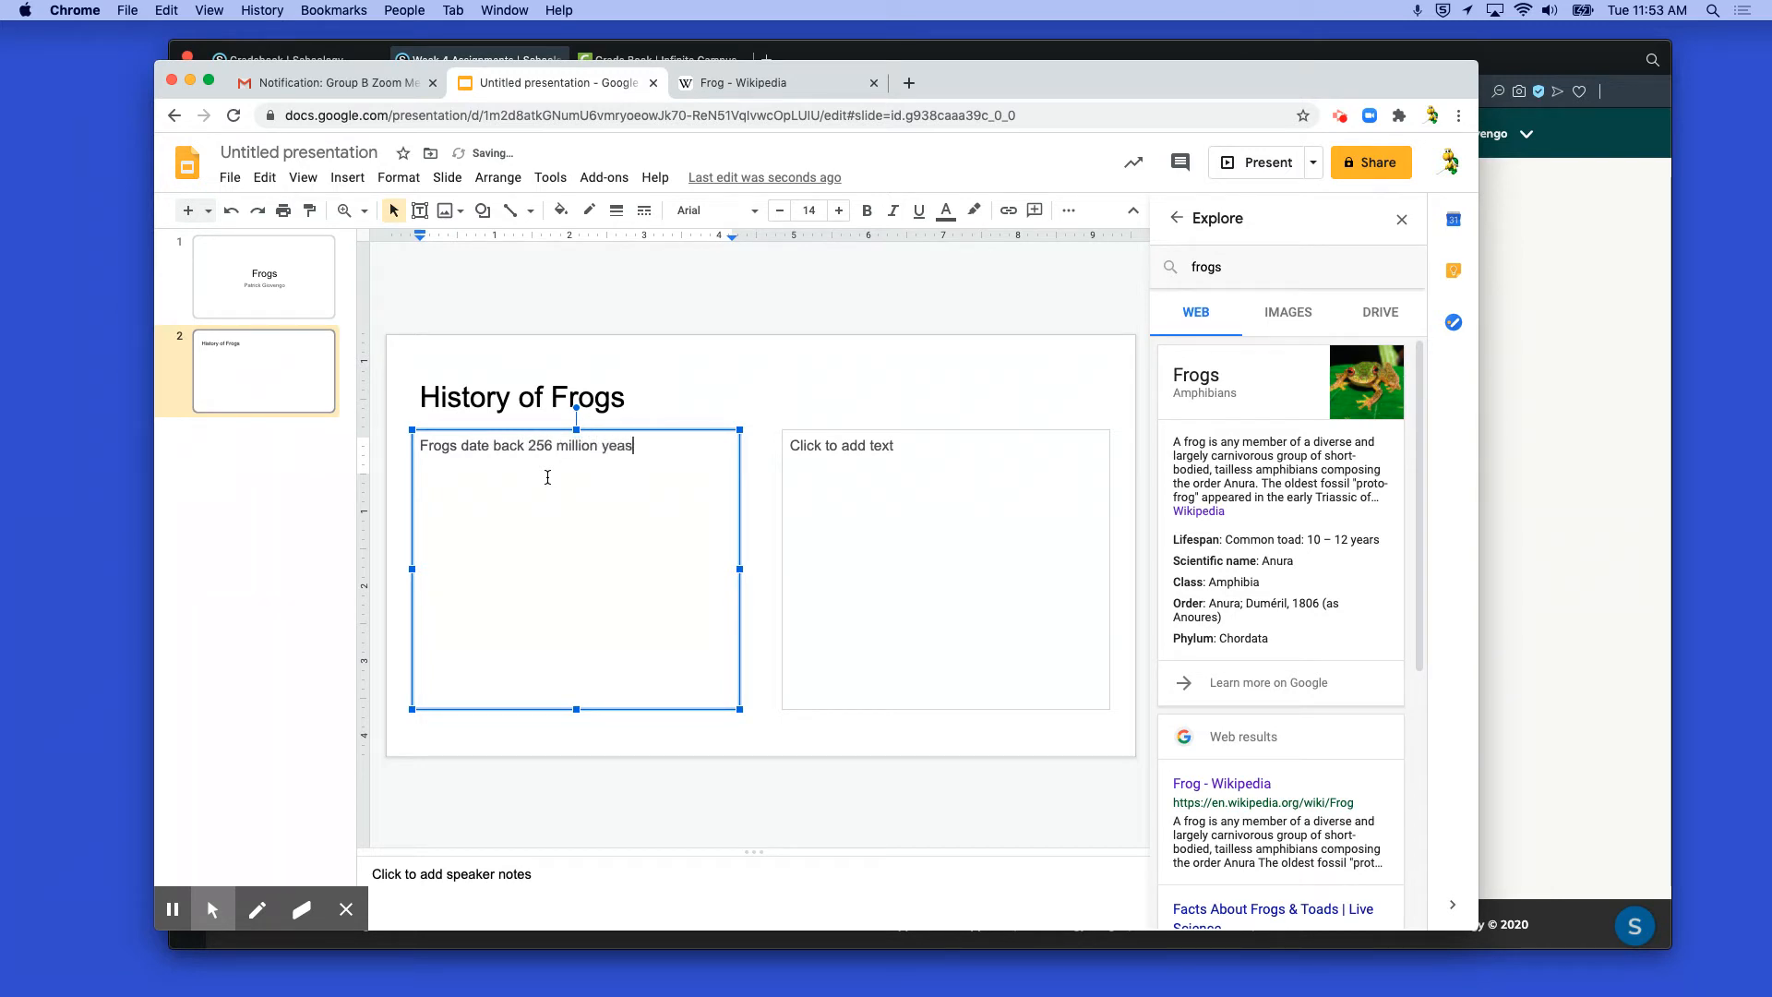
pyautogui.write('56 million years ago.')
# Insert the crowned frog picture from the Explore image results into slide 2, shrink it and place it over the right column
pyautogui.click(1300, 314)
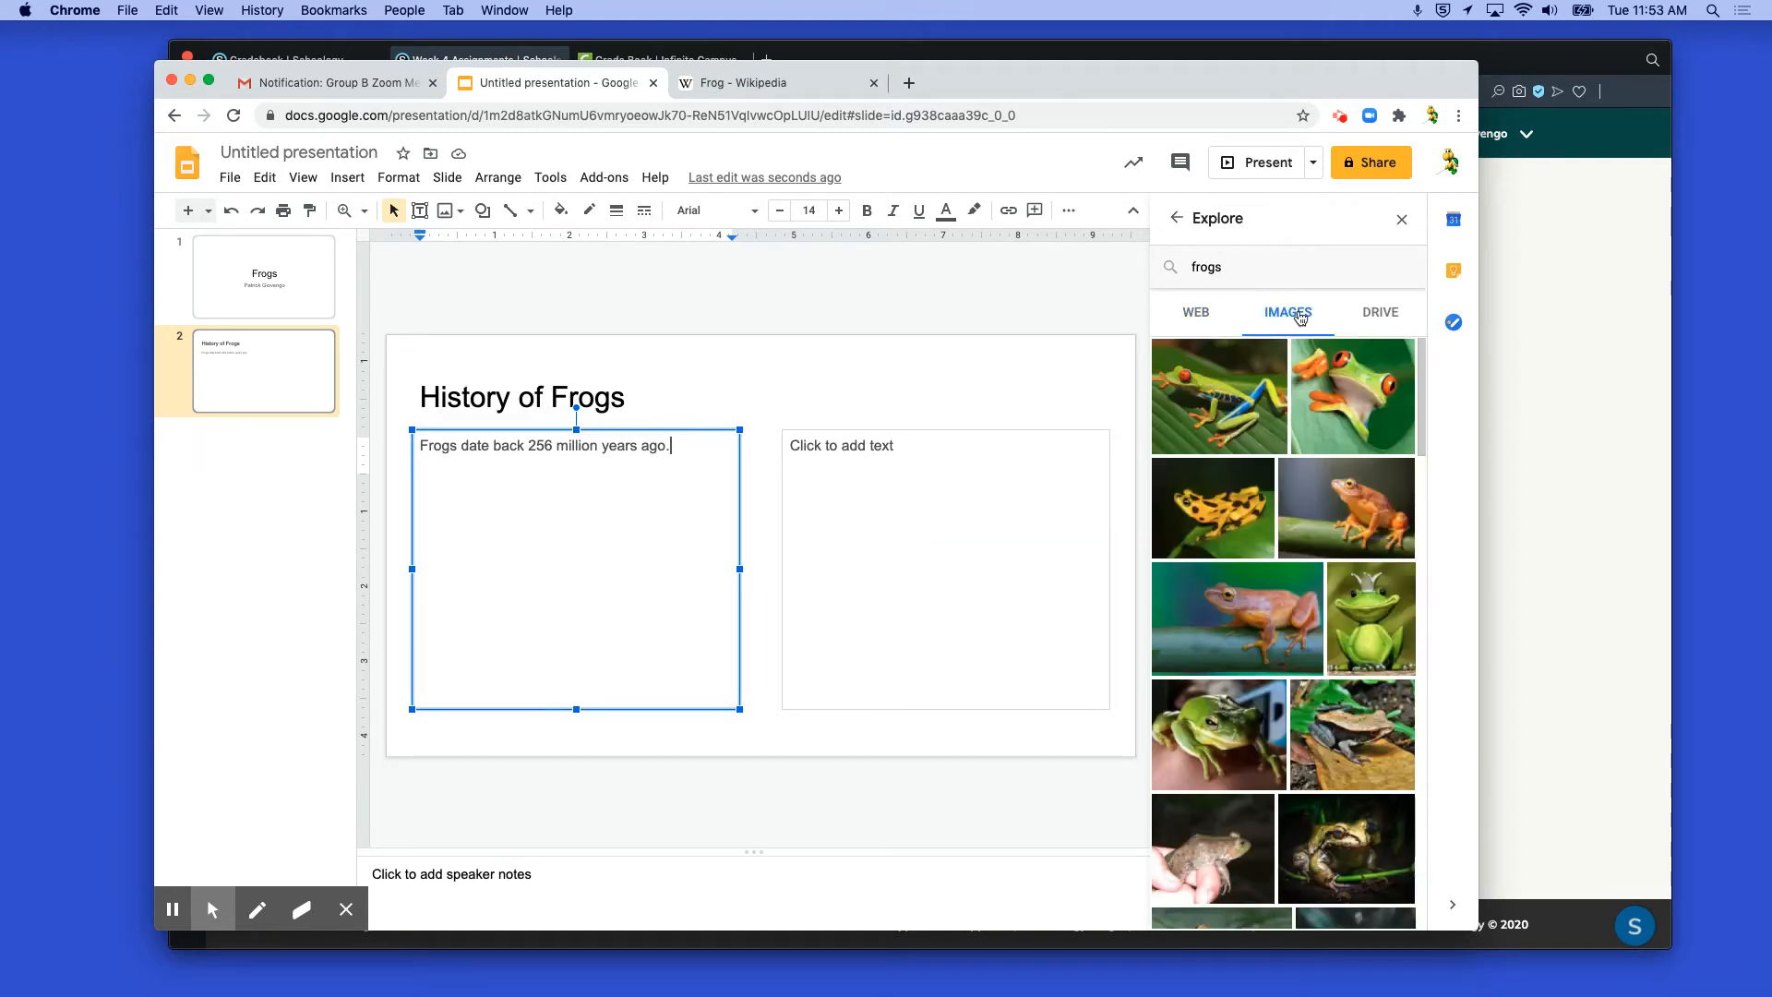
pyautogui.scroll(-2, 1348, 517)
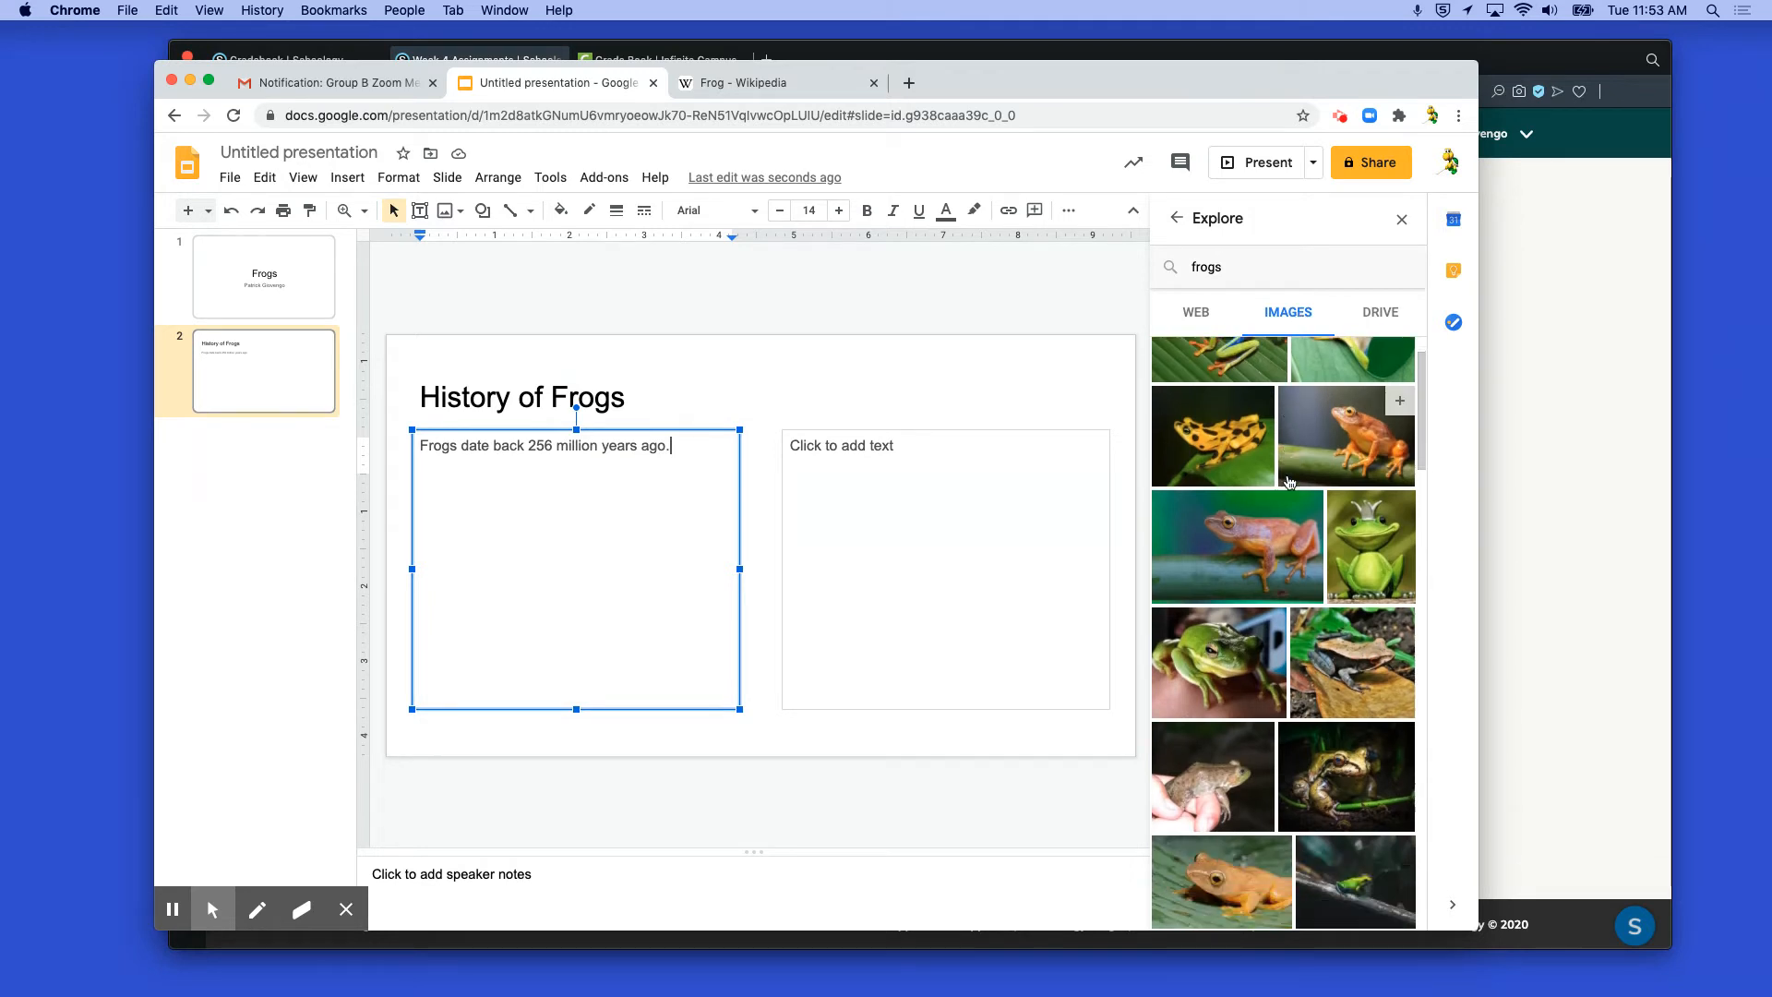
pyautogui.moveTo(1368, 563); pyautogui.dragTo(845, 396)
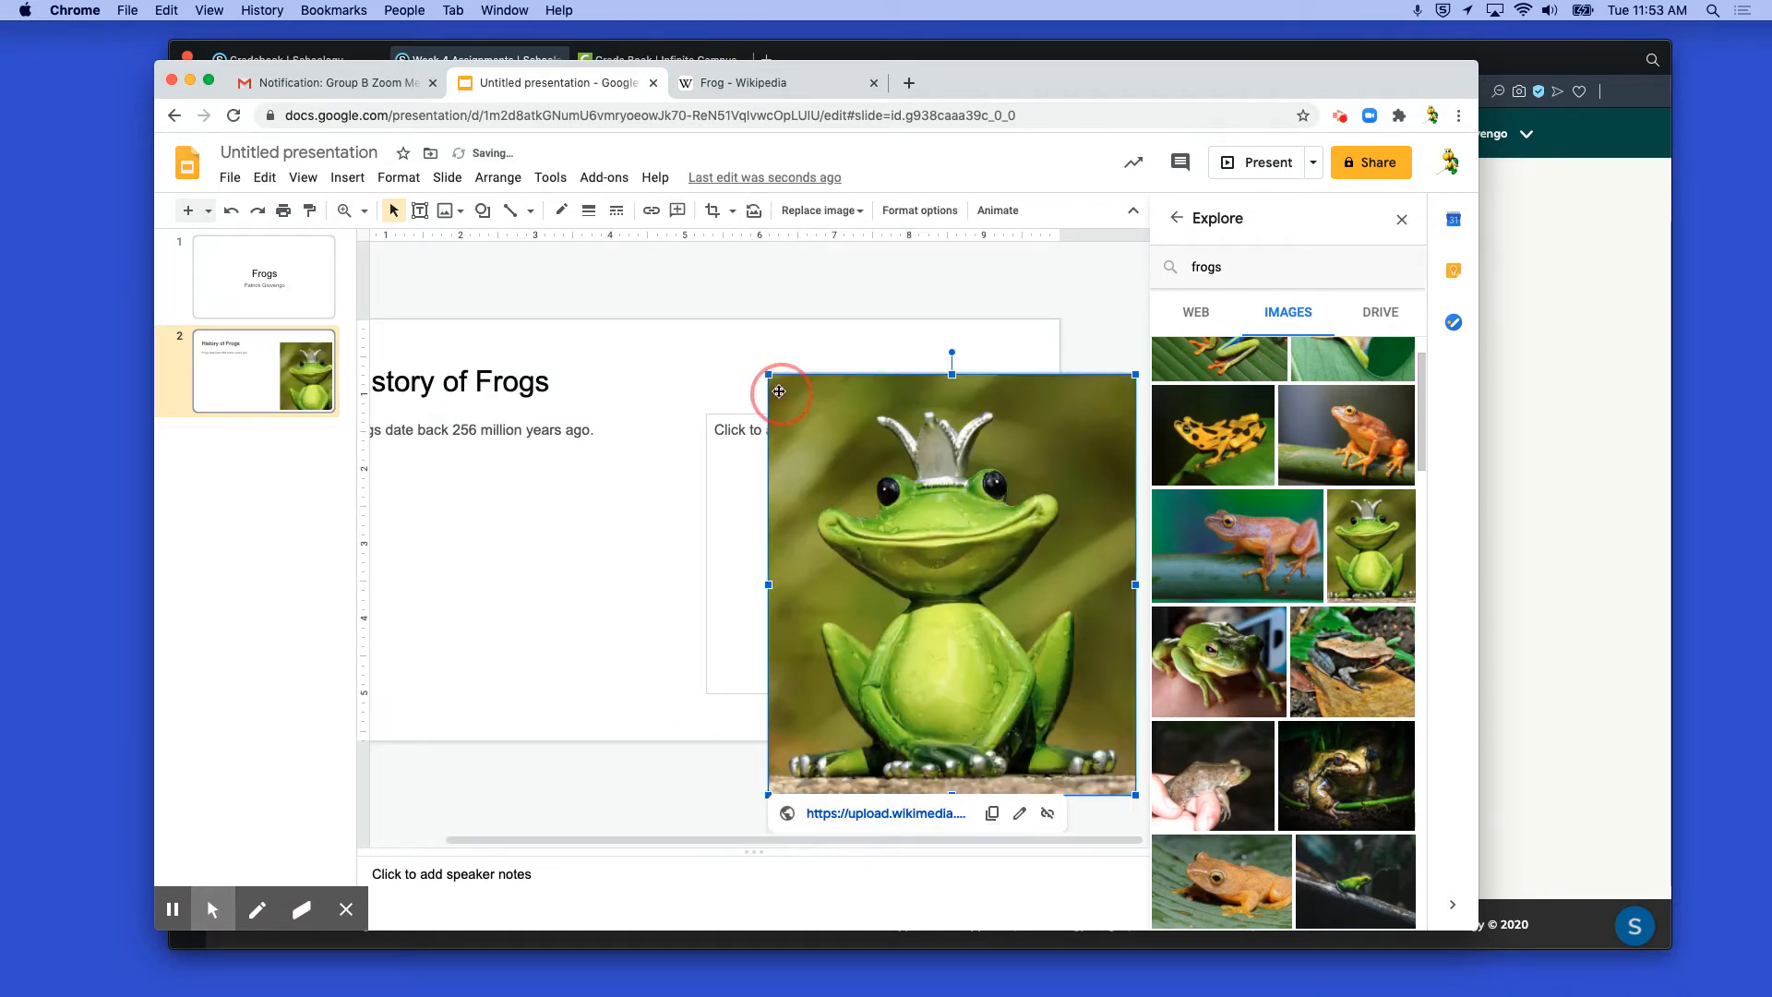
pyautogui.moveTo(769, 375); pyautogui.dragTo(891, 514)
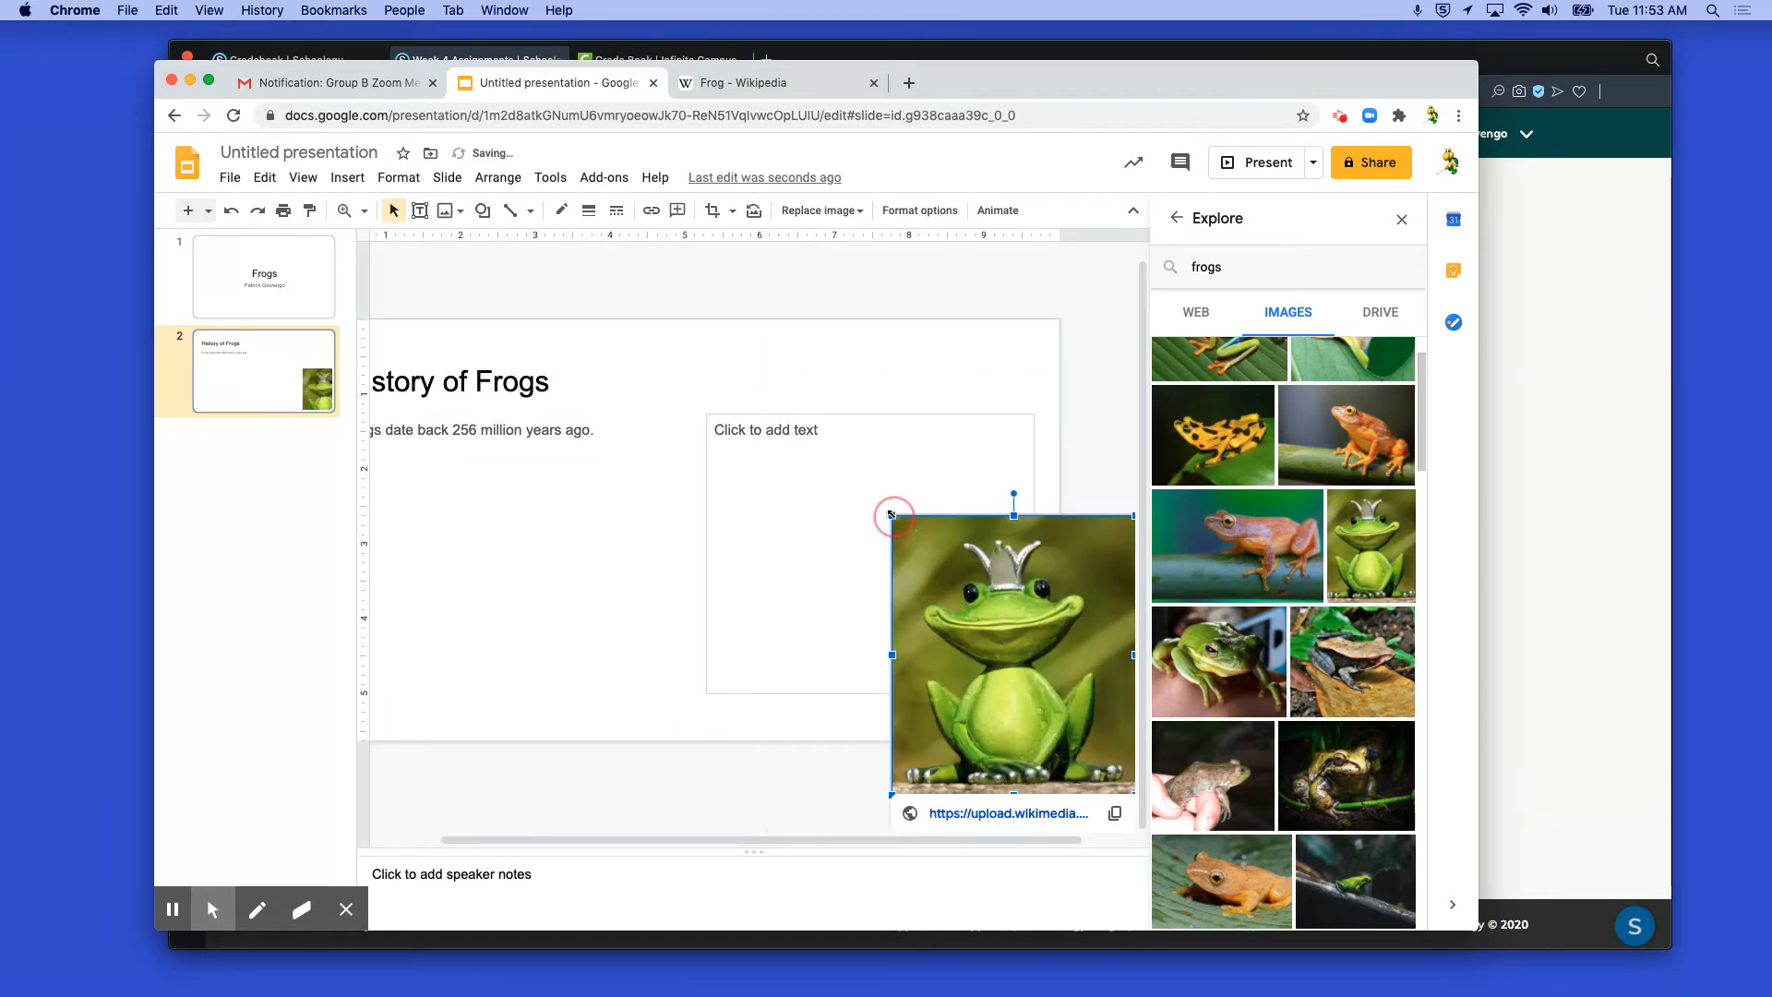
pyautogui.moveTo(983, 631); pyautogui.dragTo(878, 490)
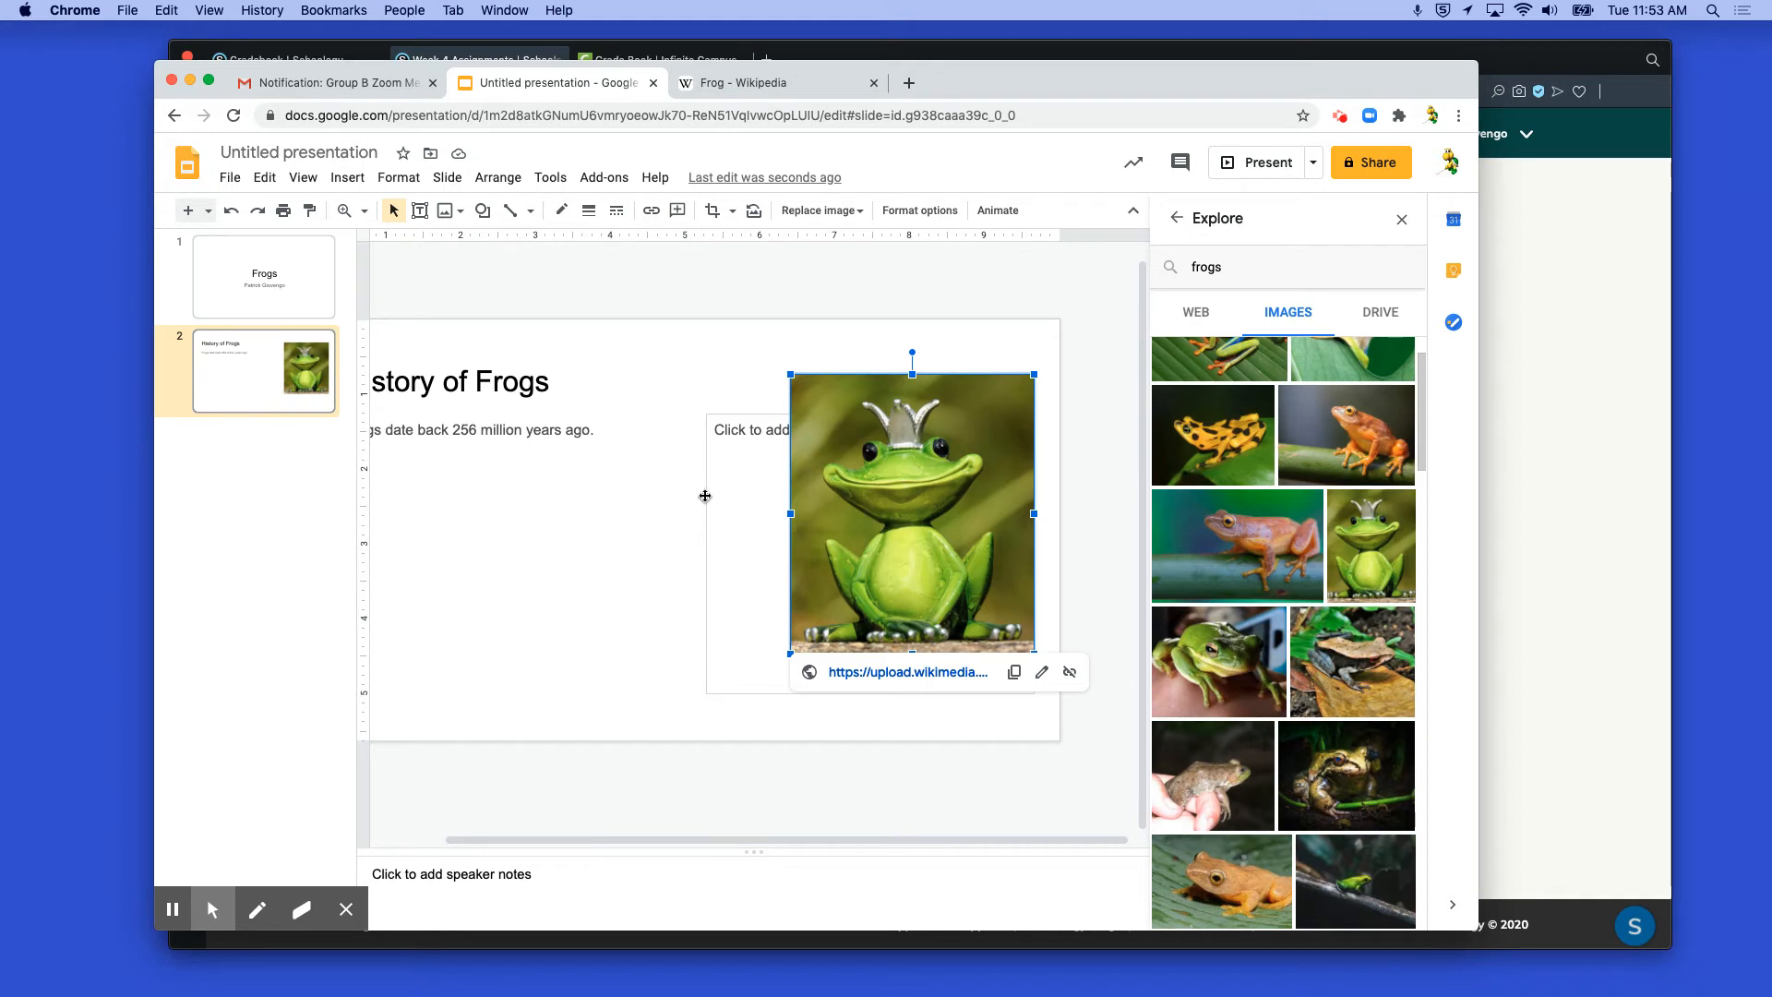
# Delete the empty right column placeholder and enlarge the crowned frog picture to fill the right side of slide 2
pyautogui.click(705, 495)
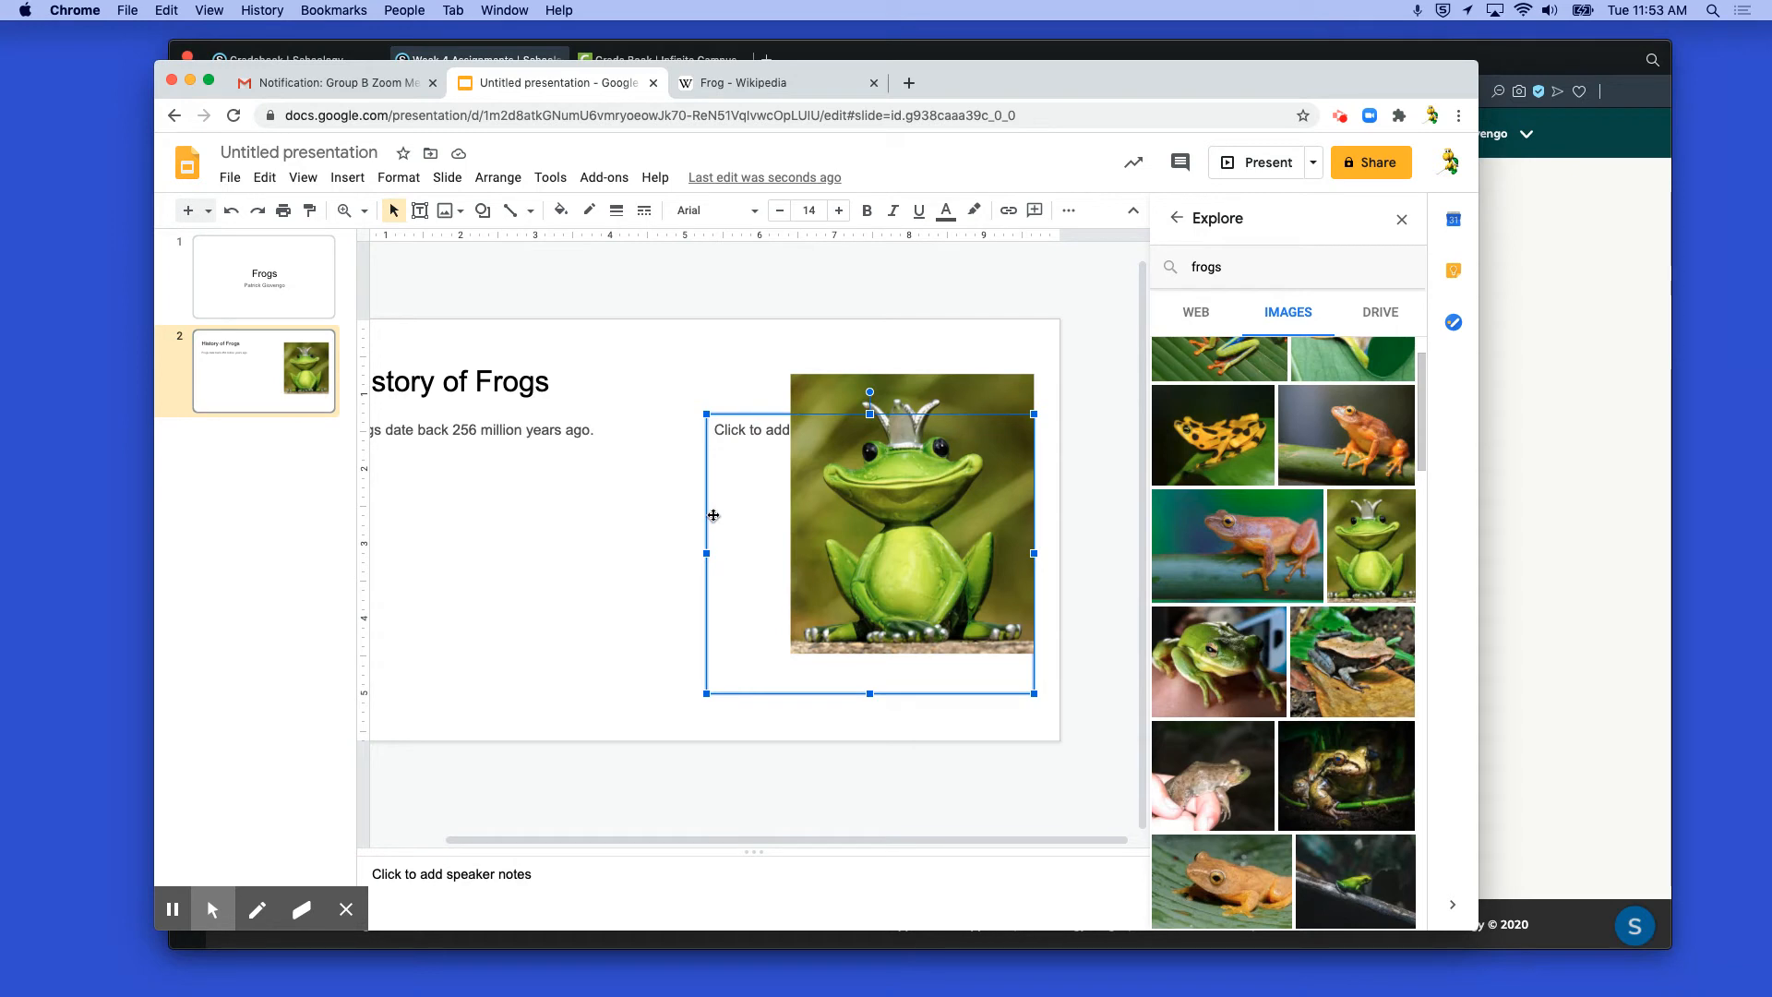
pyautogui.press('Delete')
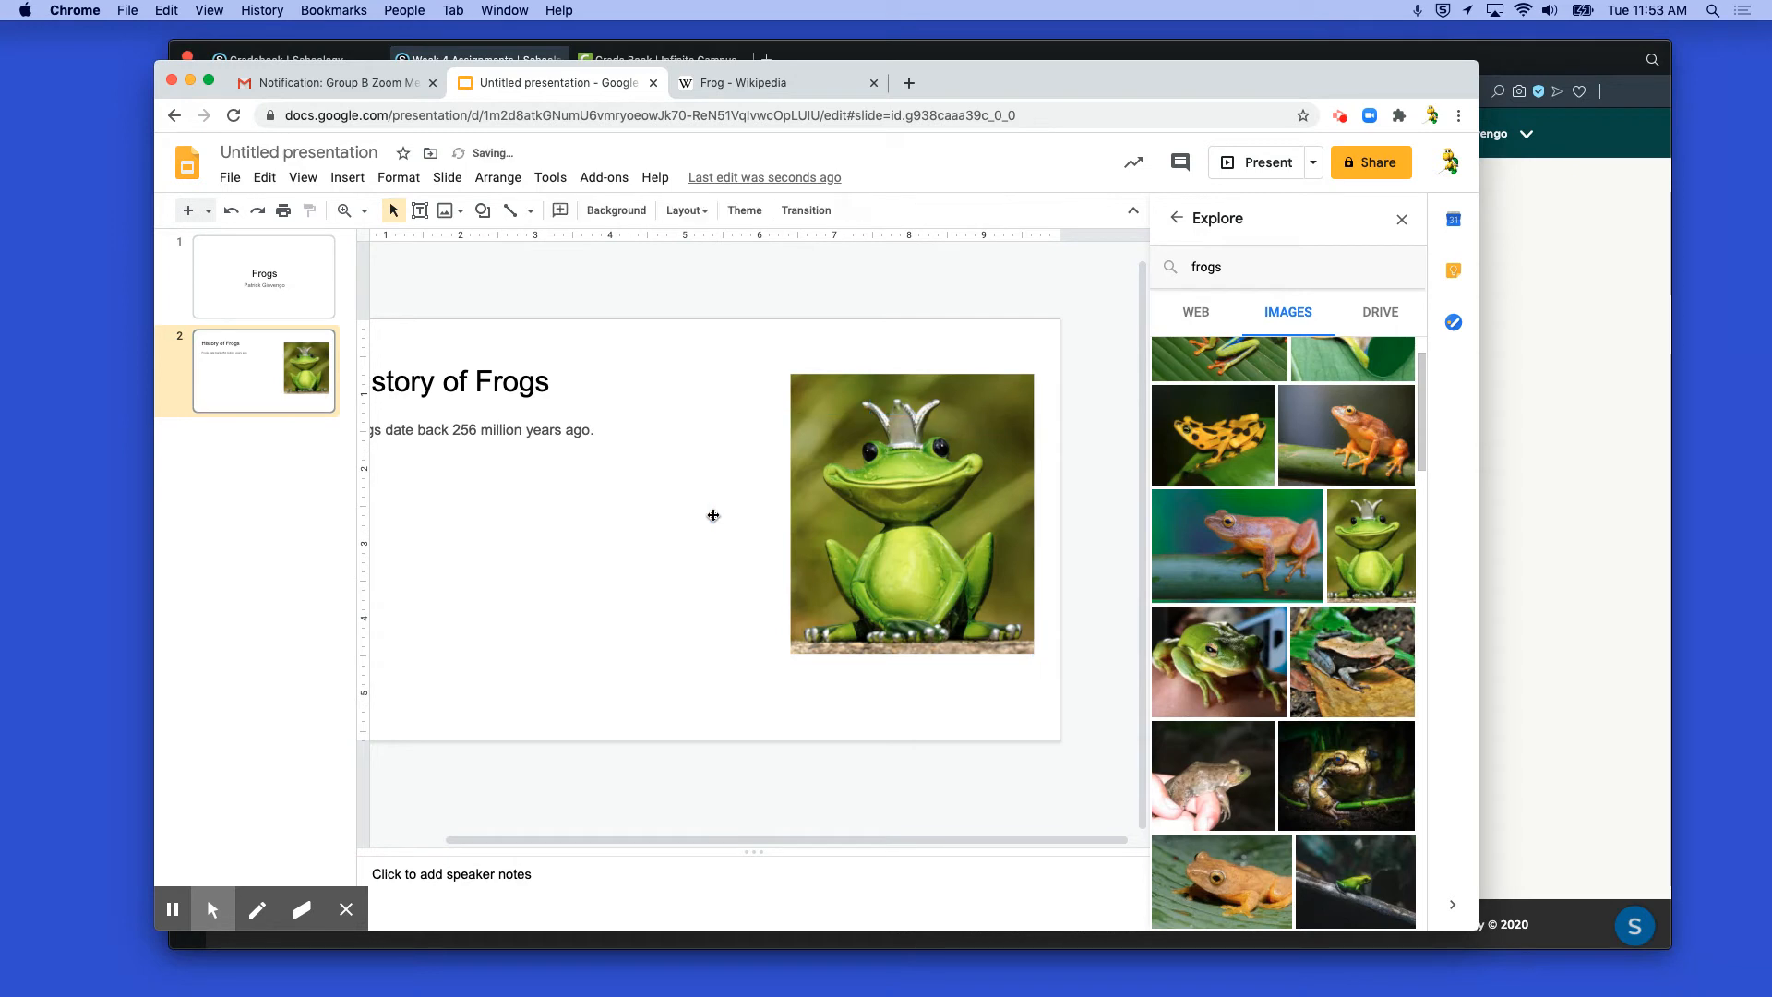
pyautogui.click(875, 510)
pyautogui.moveTo(875, 510); pyautogui.dragTo(780, 514)
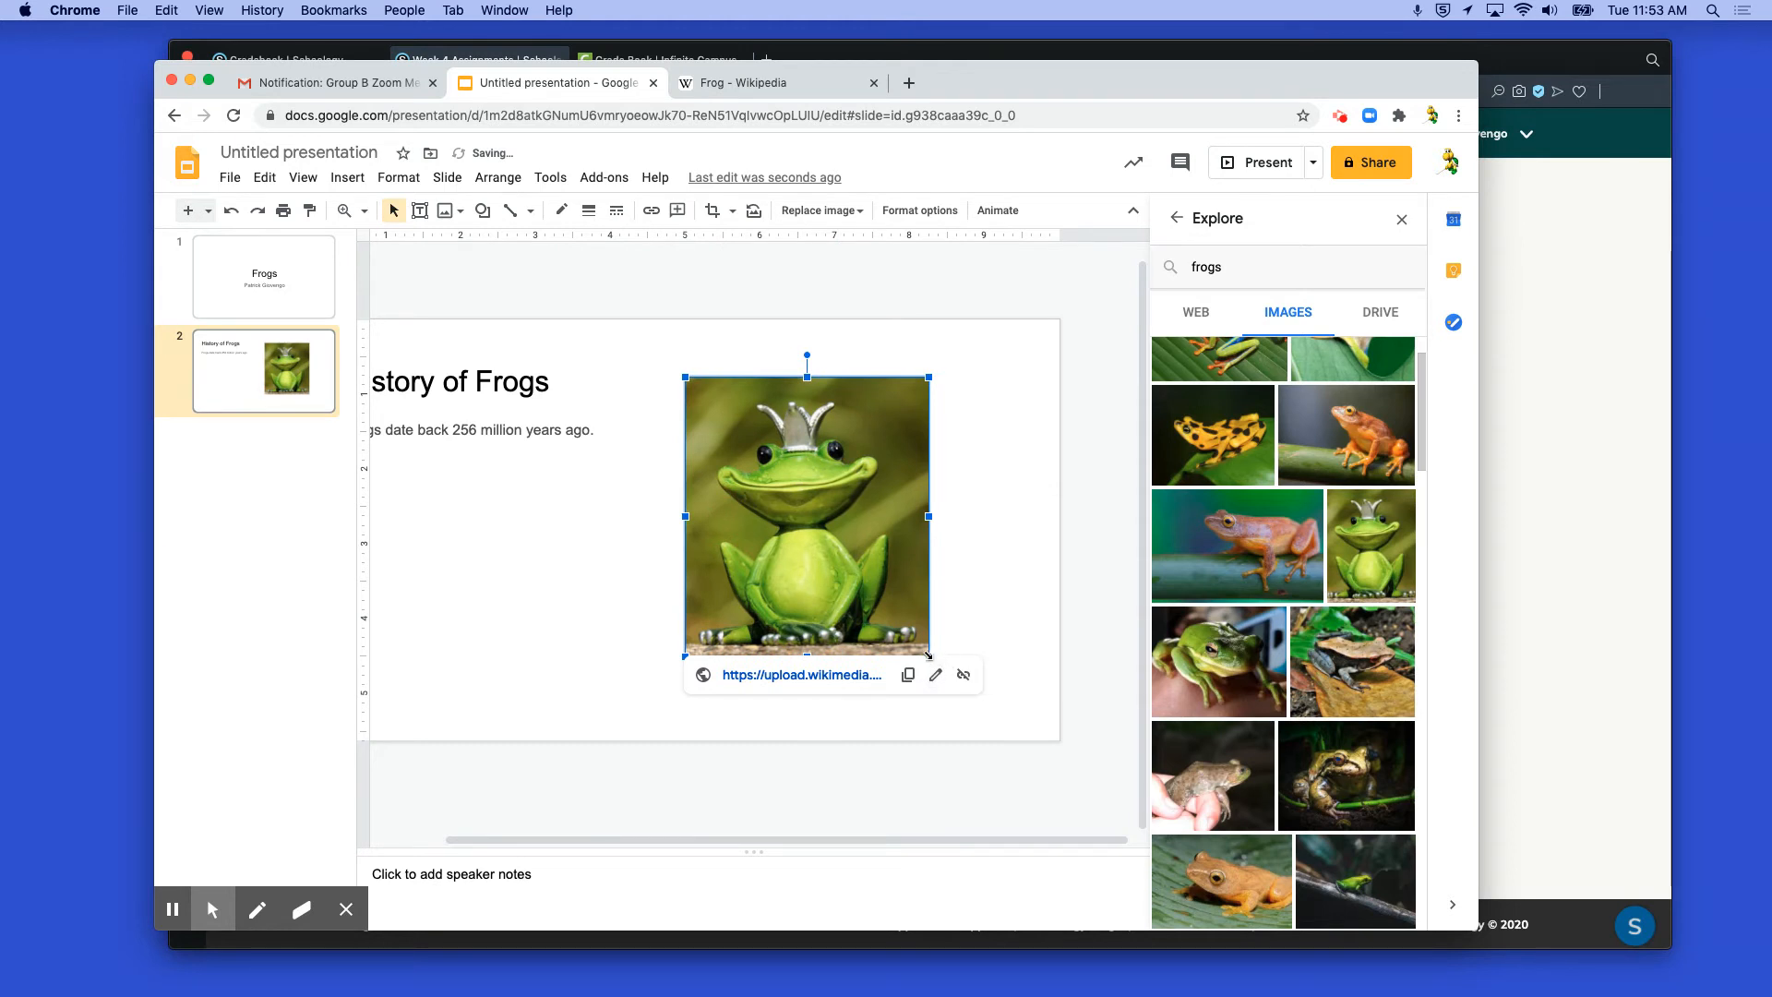
pyautogui.moveTo(929, 655); pyautogui.dragTo(1002, 693)
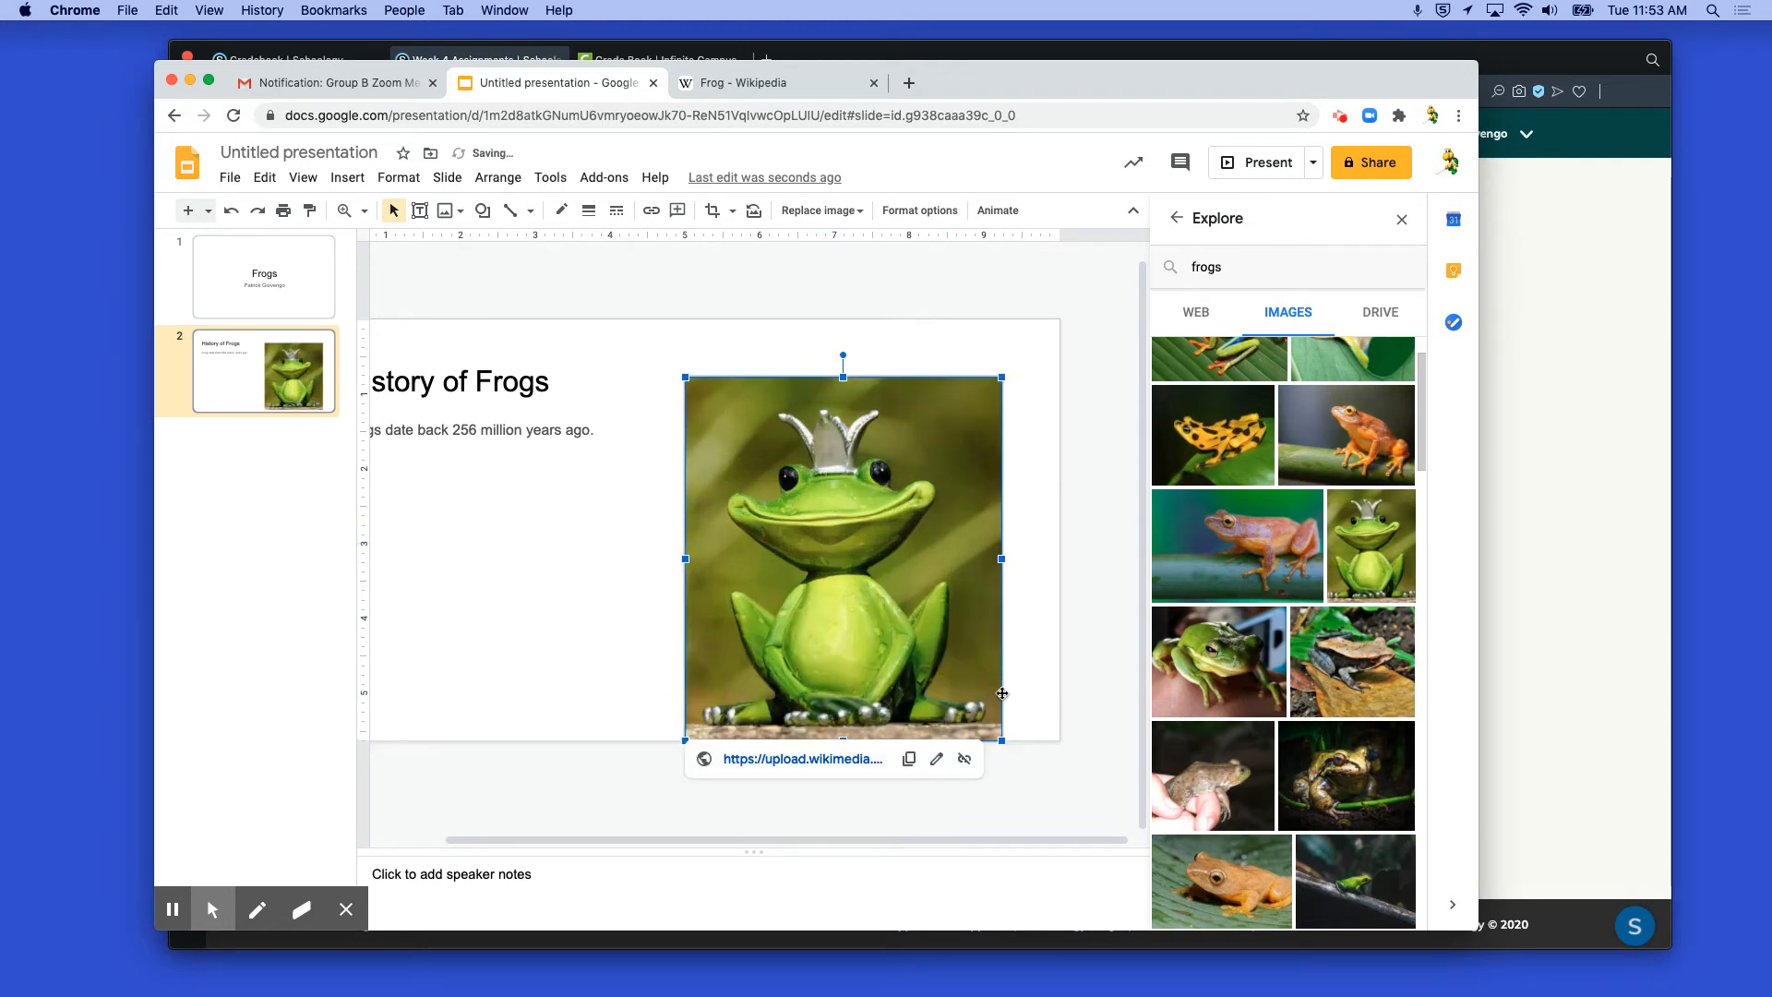
pyautogui.moveTo(864, 615); pyautogui.dragTo(896, 593)
pyautogui.click(753, 778)
pyautogui.moveTo(634, 838); pyautogui.dragTo(577, 842)
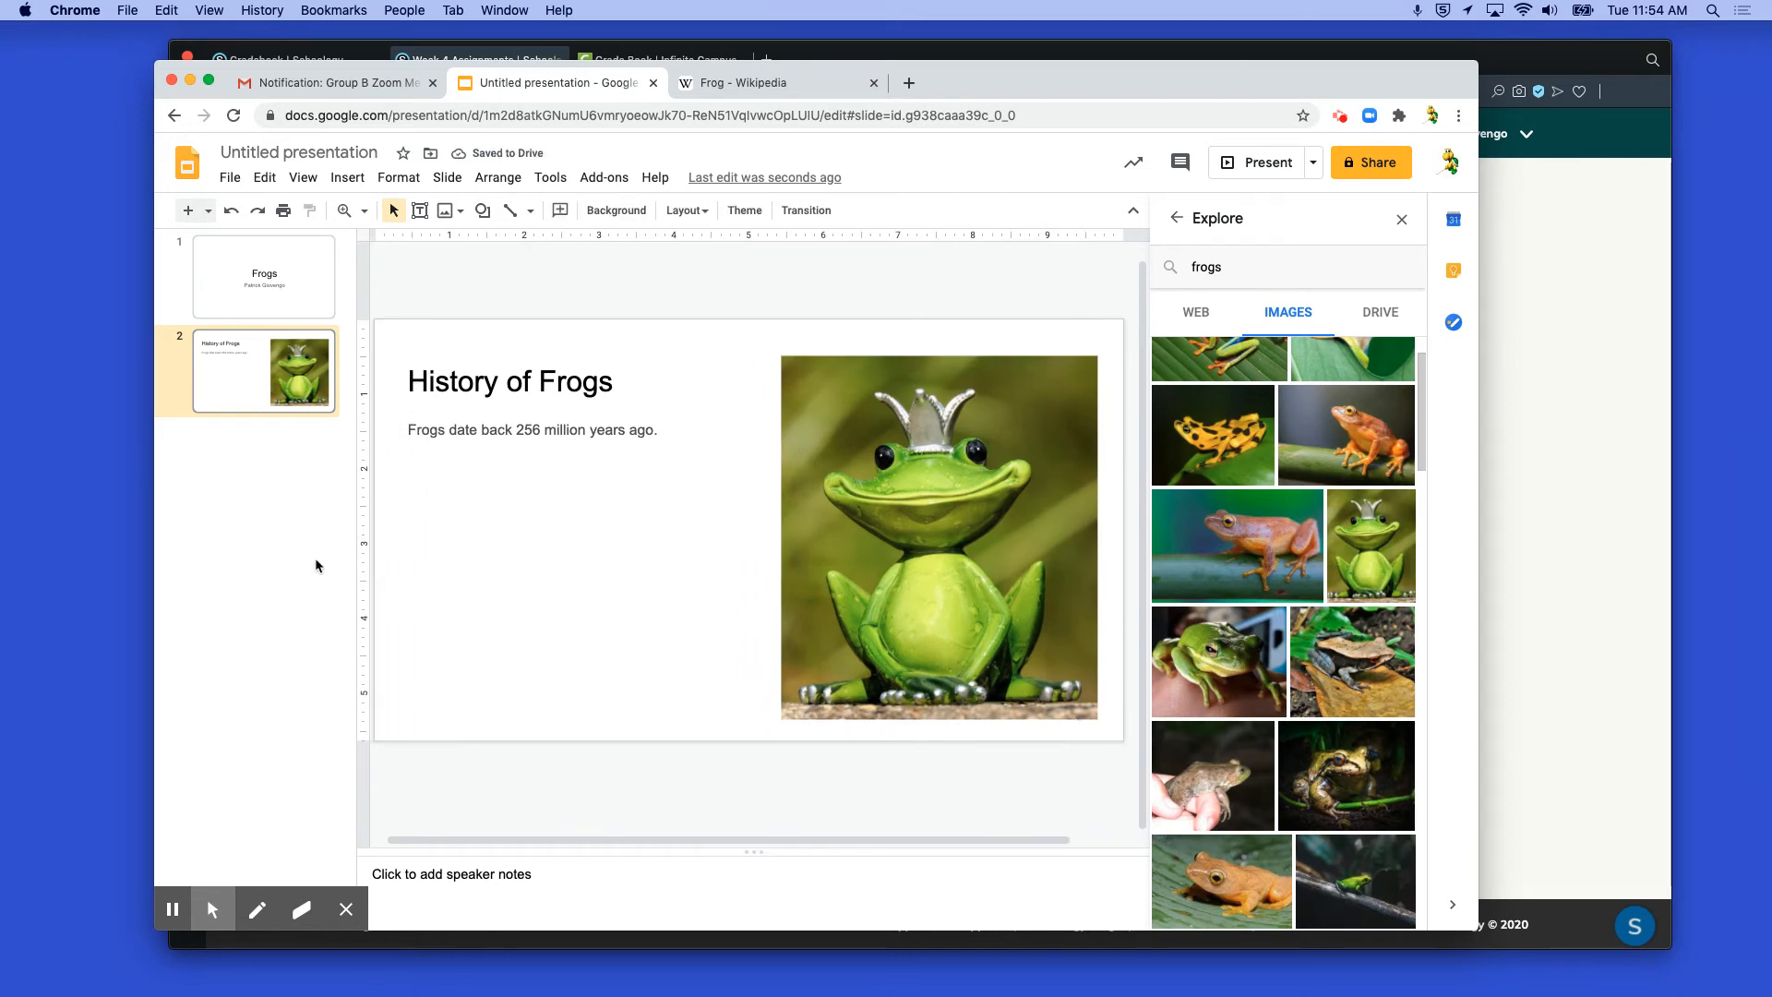
# Add a third slide after slide 2 using the Title and two columns layout
pyautogui.click(258, 482)
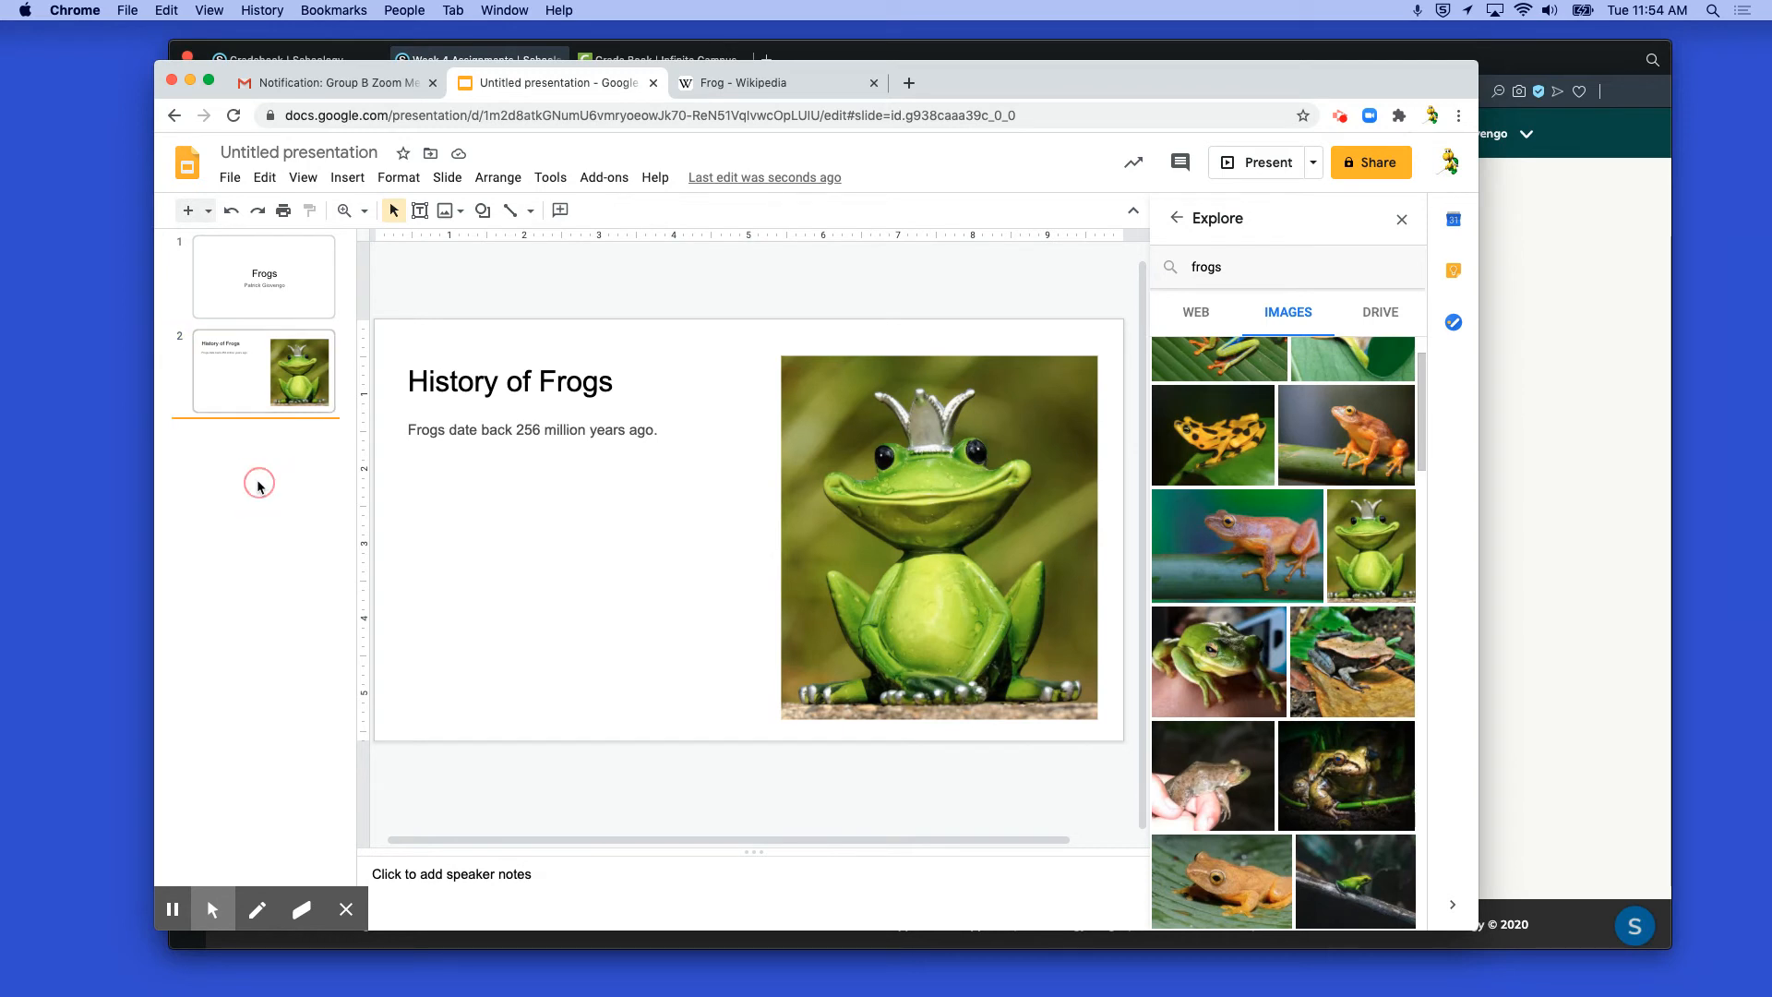
pyautogui.click(209, 213)
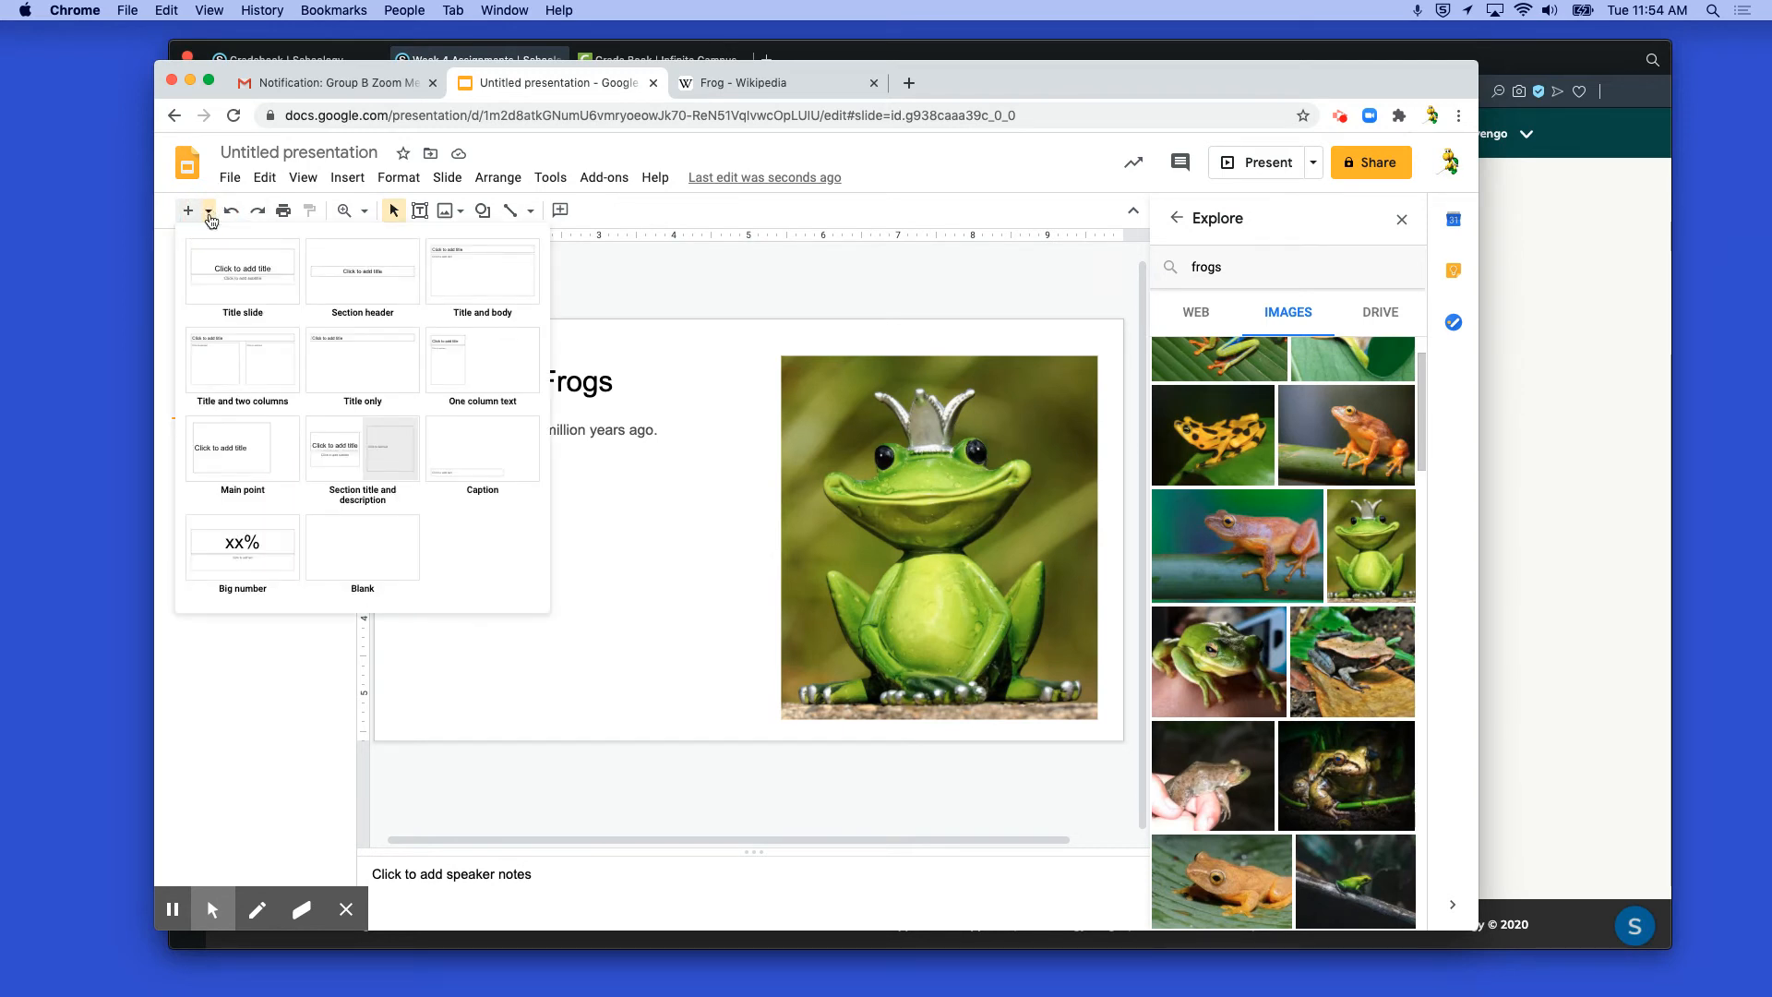
pyautogui.click(232, 366)
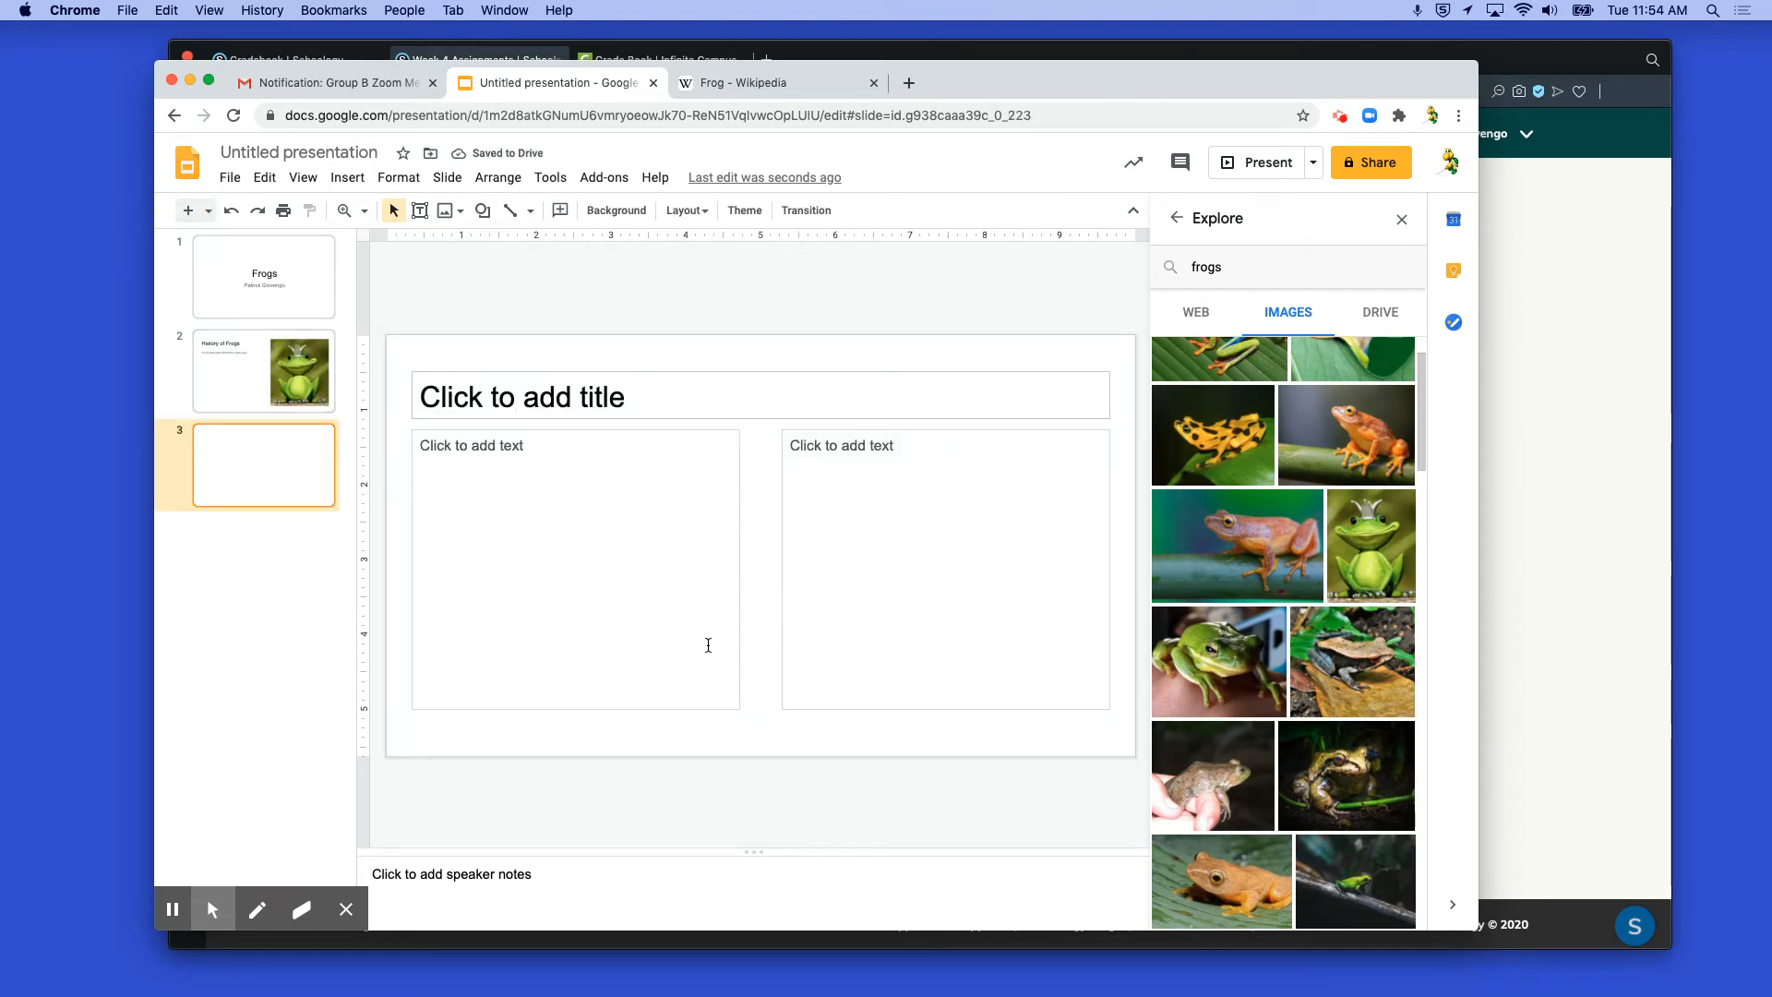
# Apply the Beach Day theme to the presentation
pyautogui.click(747, 211)
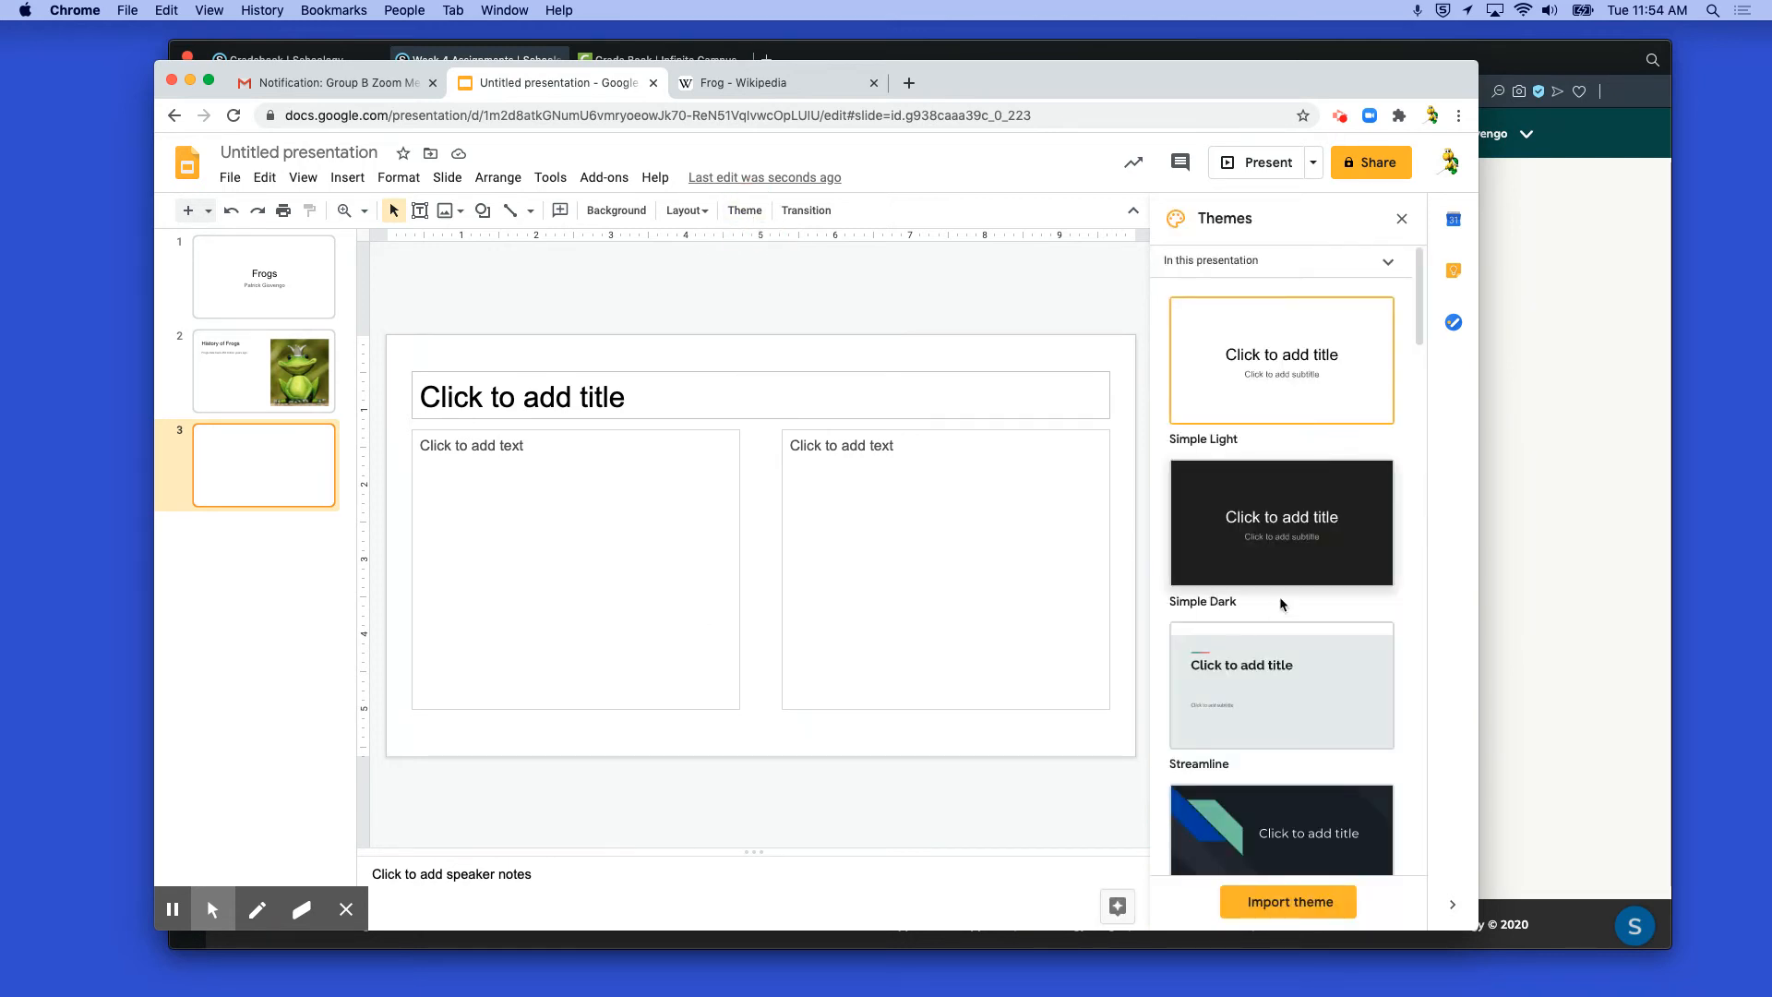
pyautogui.scroll(-15, 1275, 579)
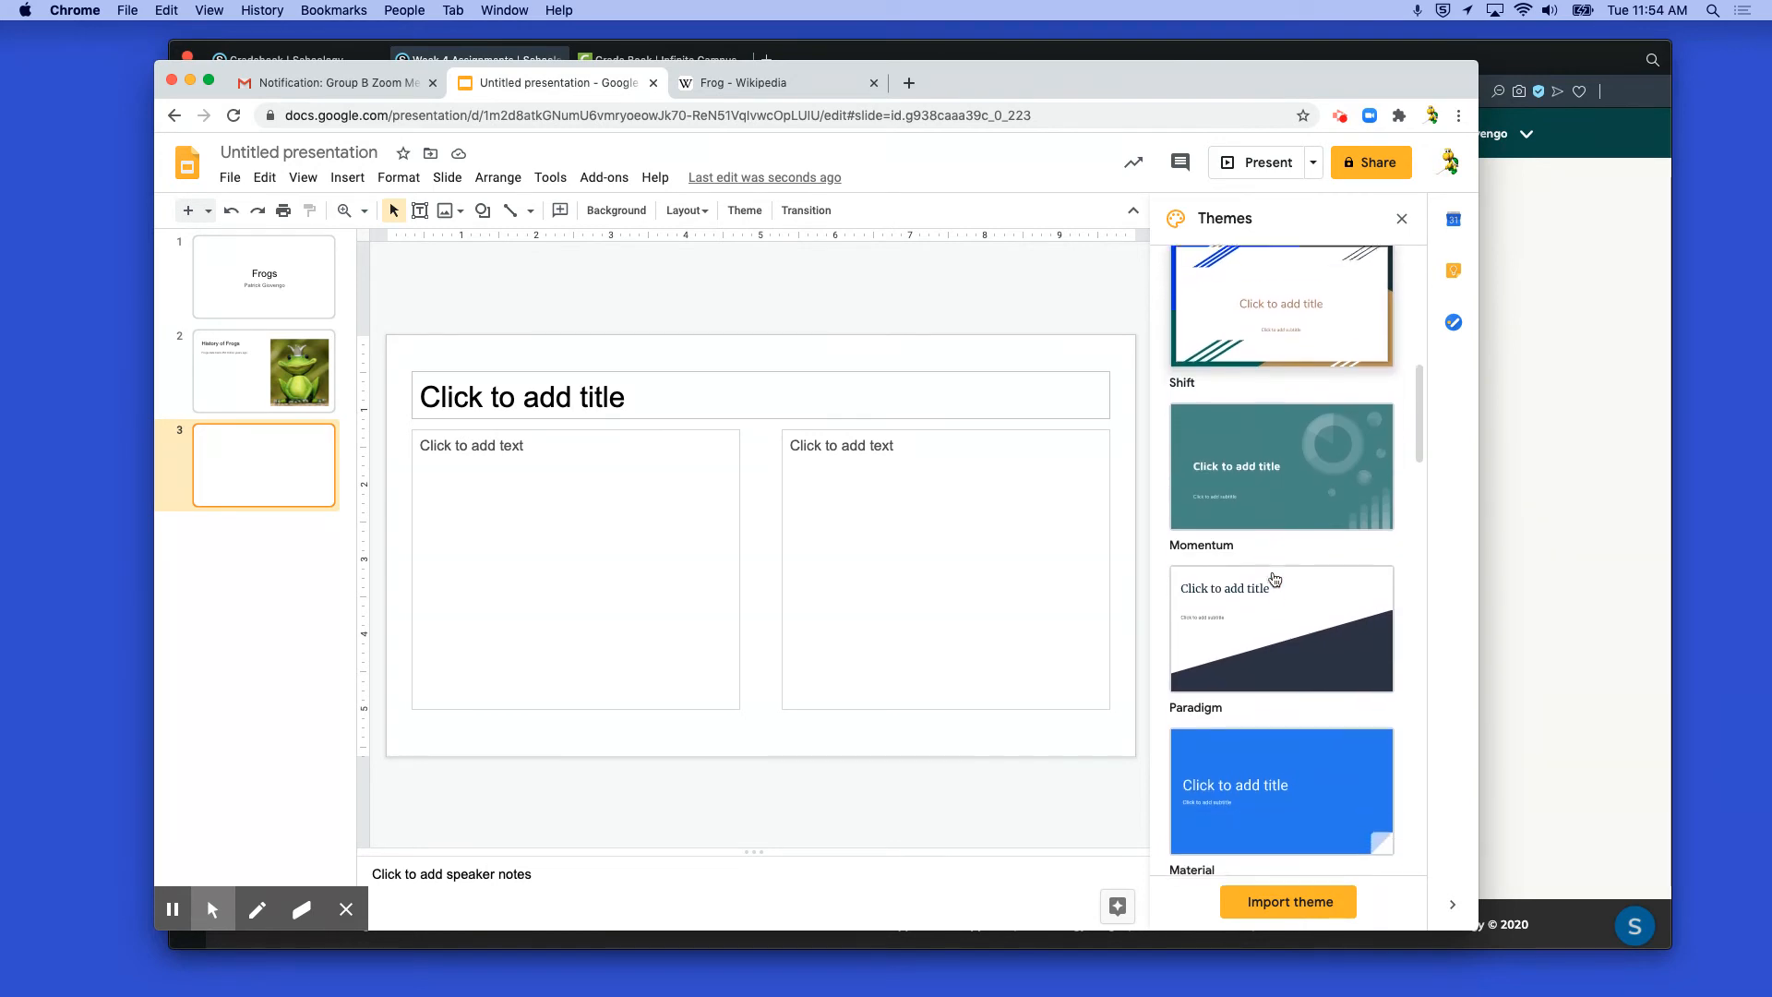
pyautogui.scroll(-4, 1275, 579)
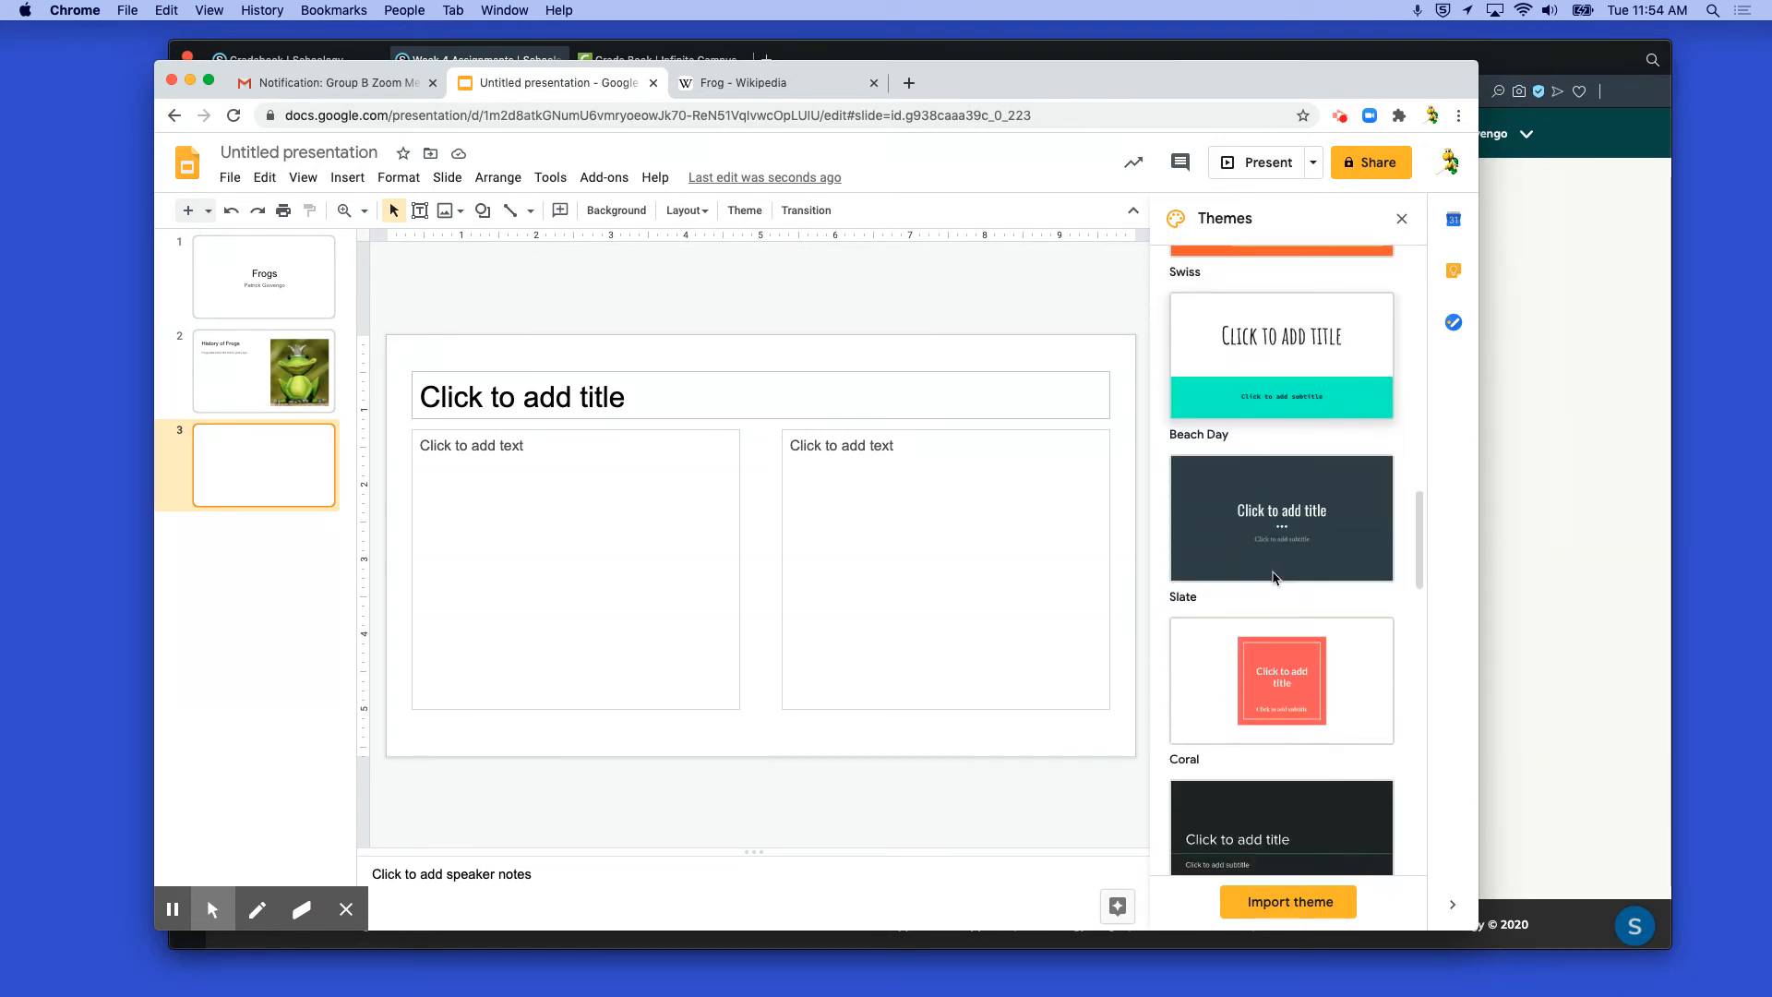
pyautogui.click(1263, 373)
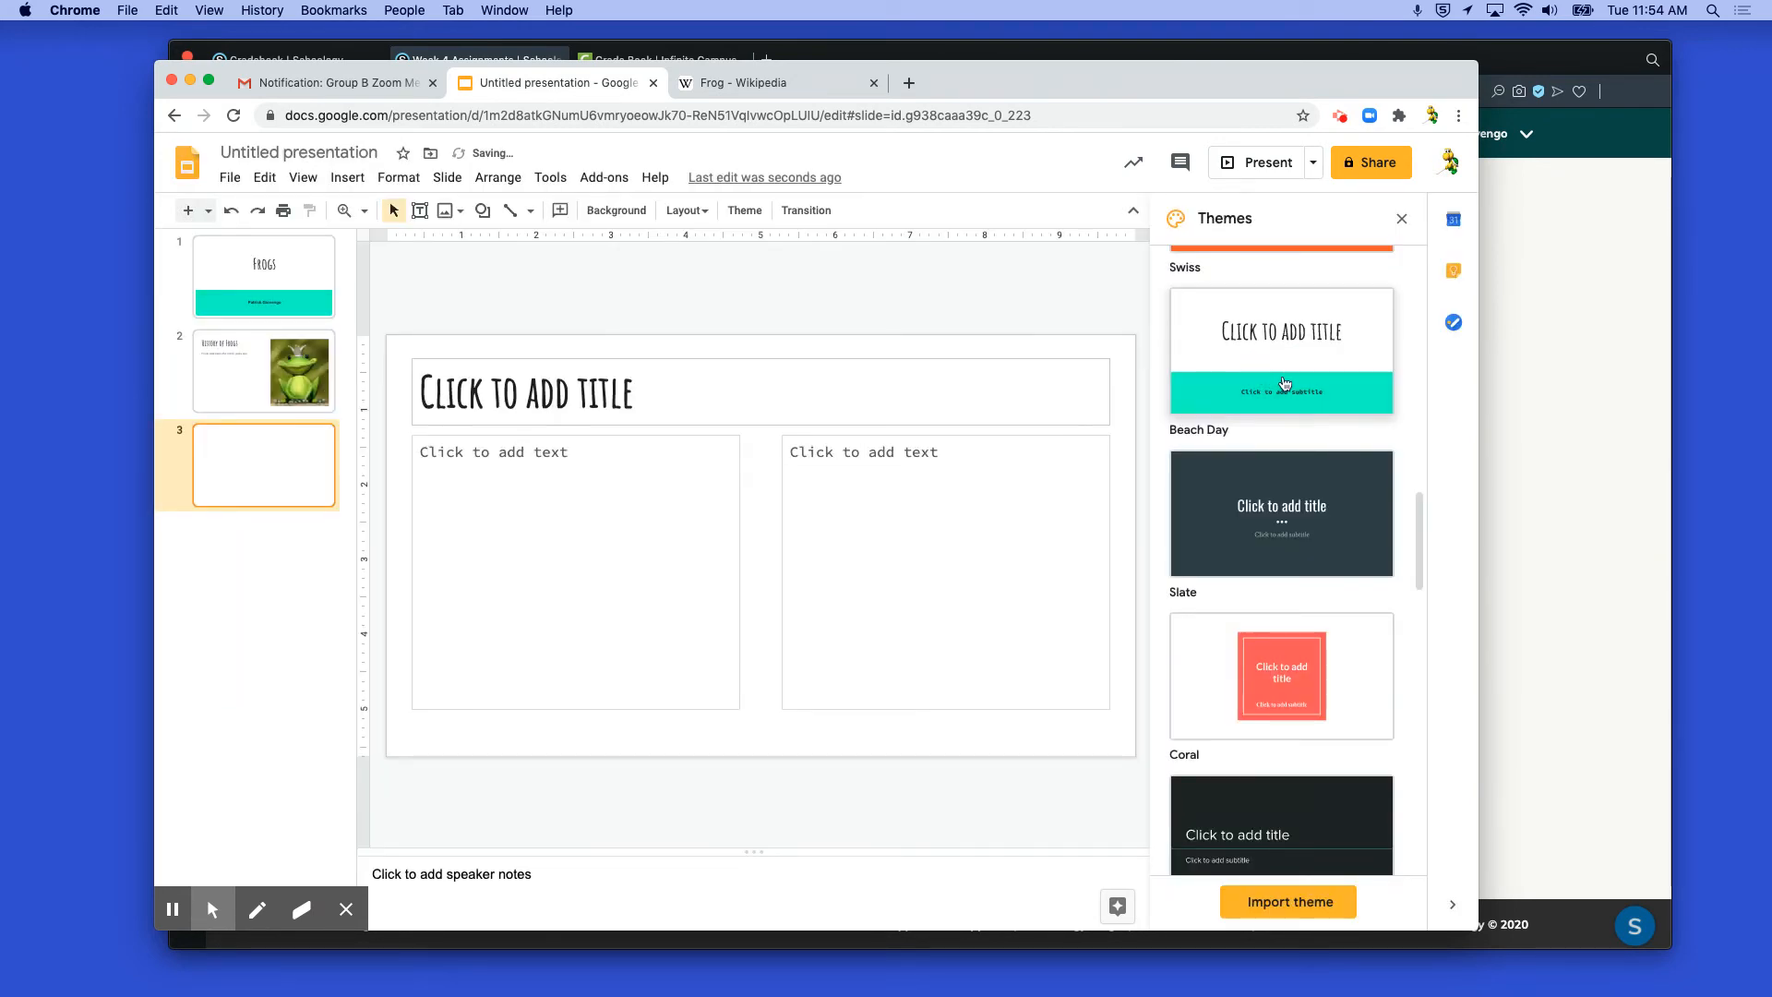
# Review slides 1 and 2 in the new theme, return to the title slide and name the presentation "Frogs"
pyautogui.click(246, 264)
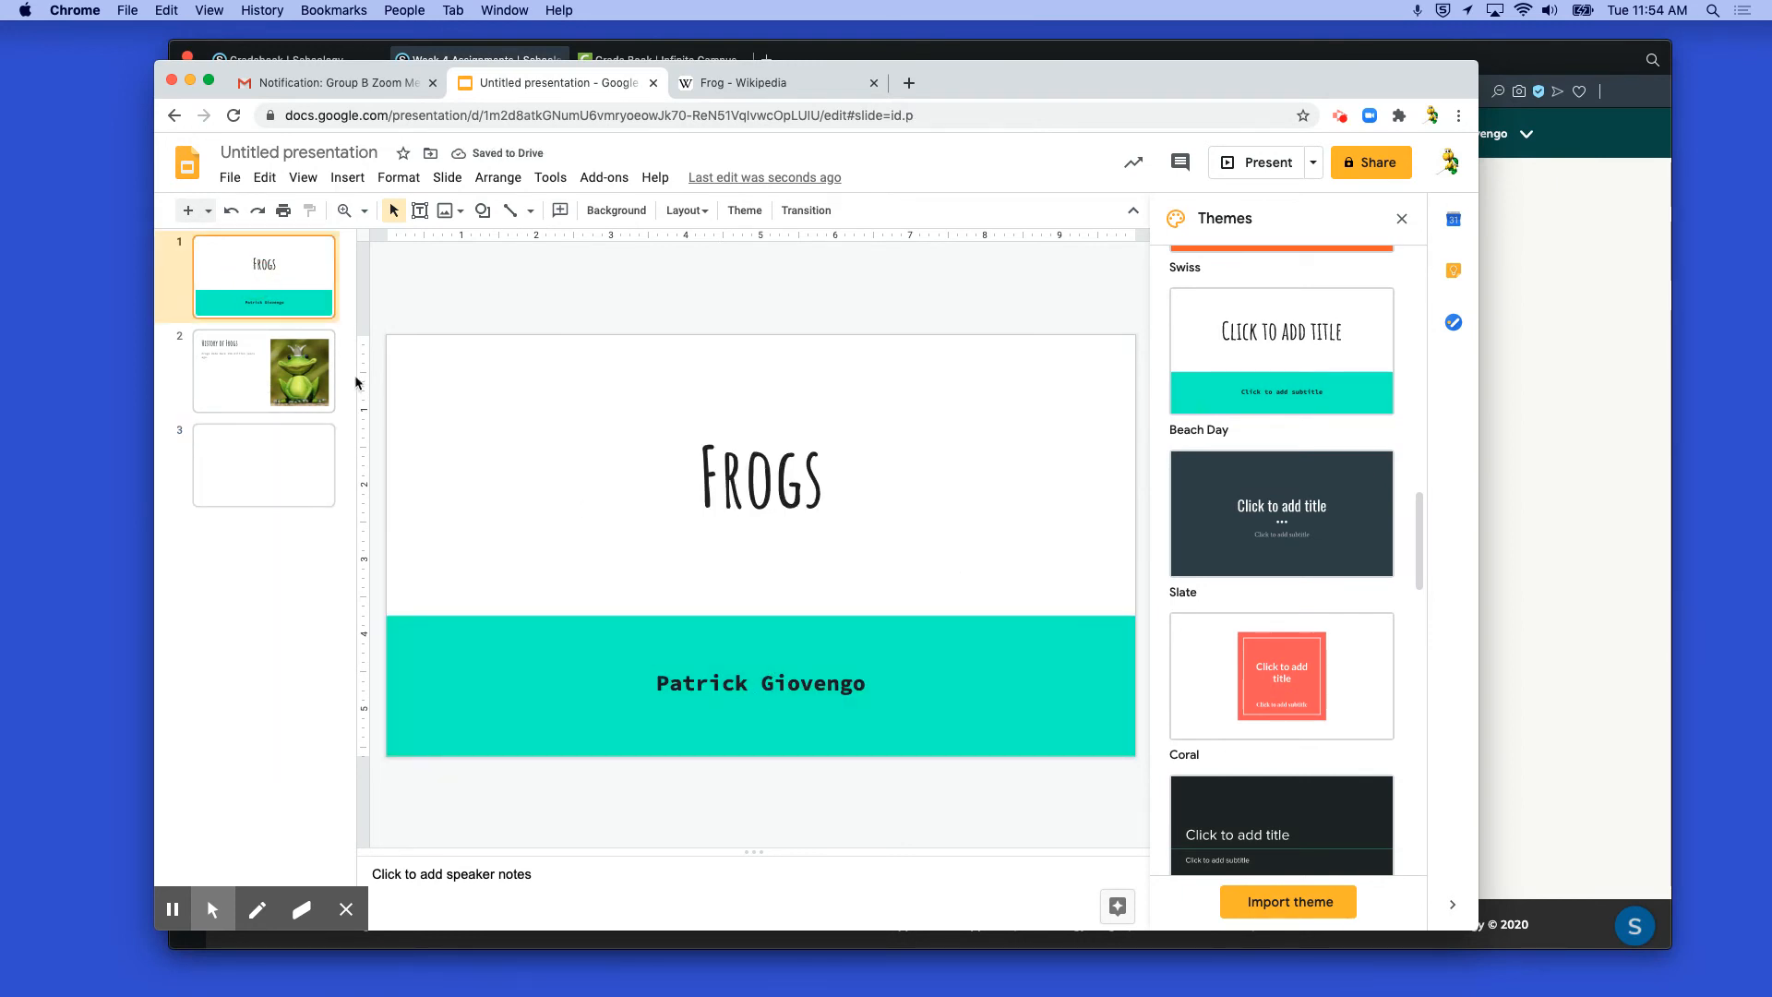
pyautogui.click(268, 376)
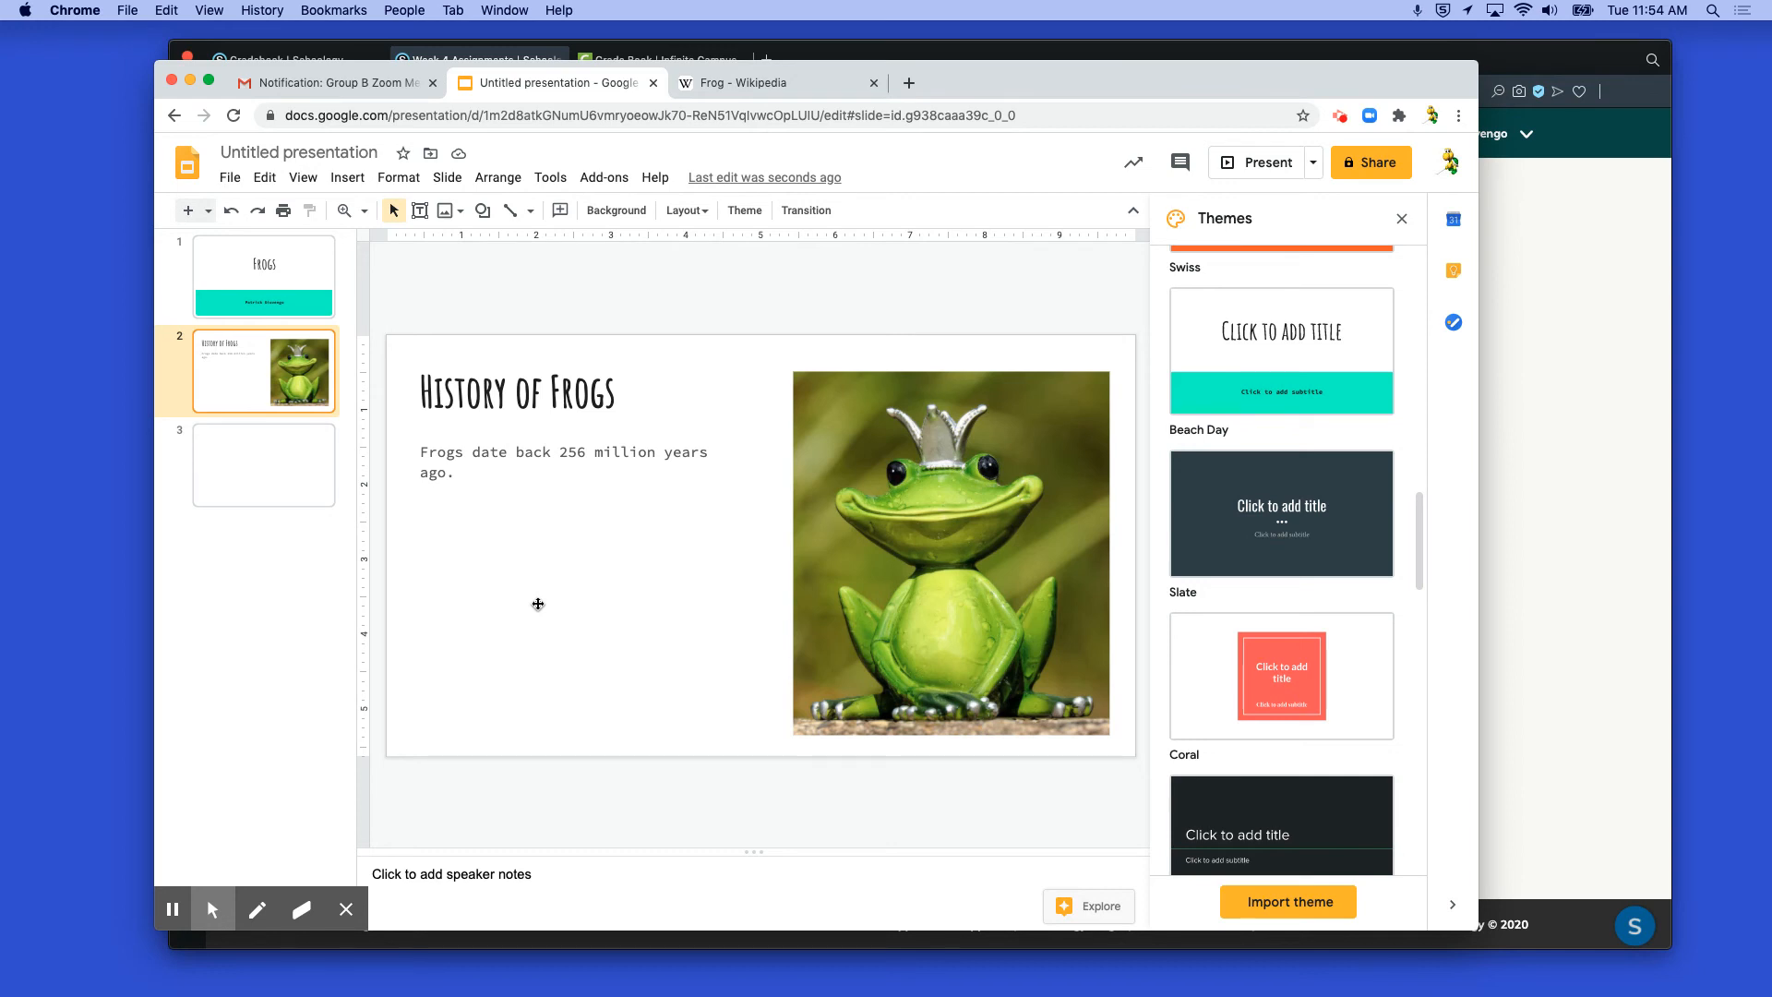
pyautogui.press('Up')
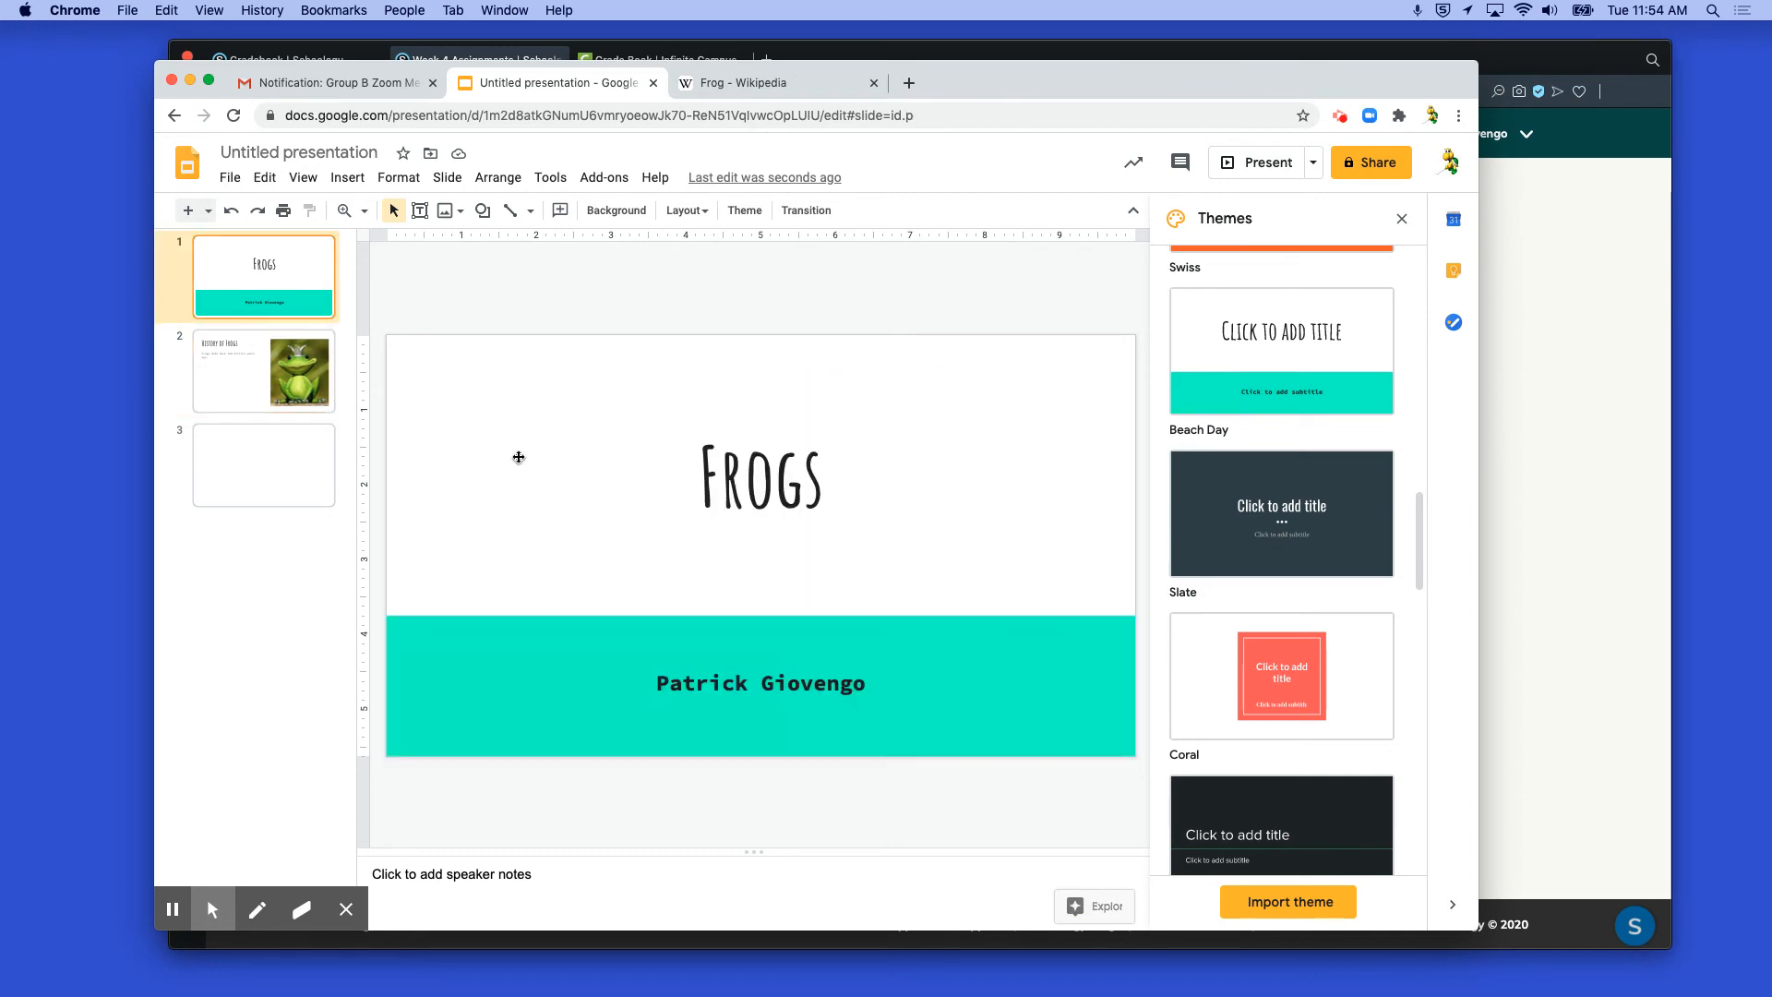
pyautogui.click(290, 157)
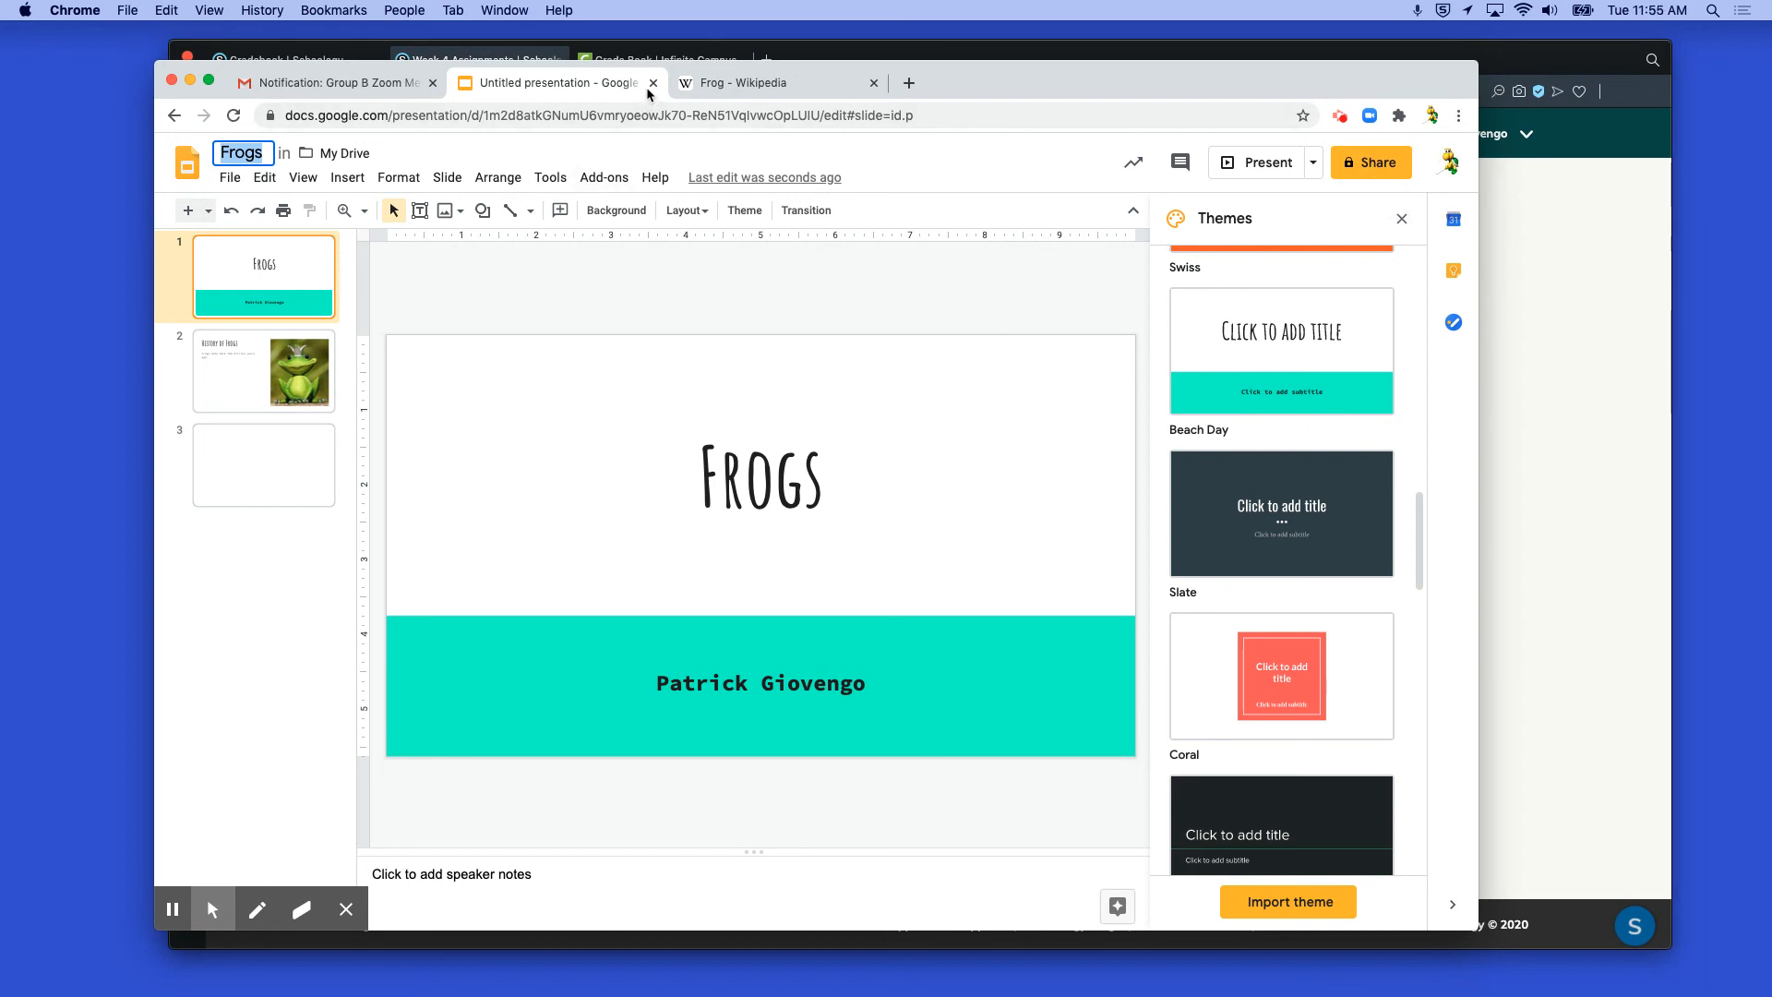
# Switch to Schoology in Opera, open the Google Slide Presentation assignment to read its requirements, and return to the Chrome window
pyautogui.click(514, 57)
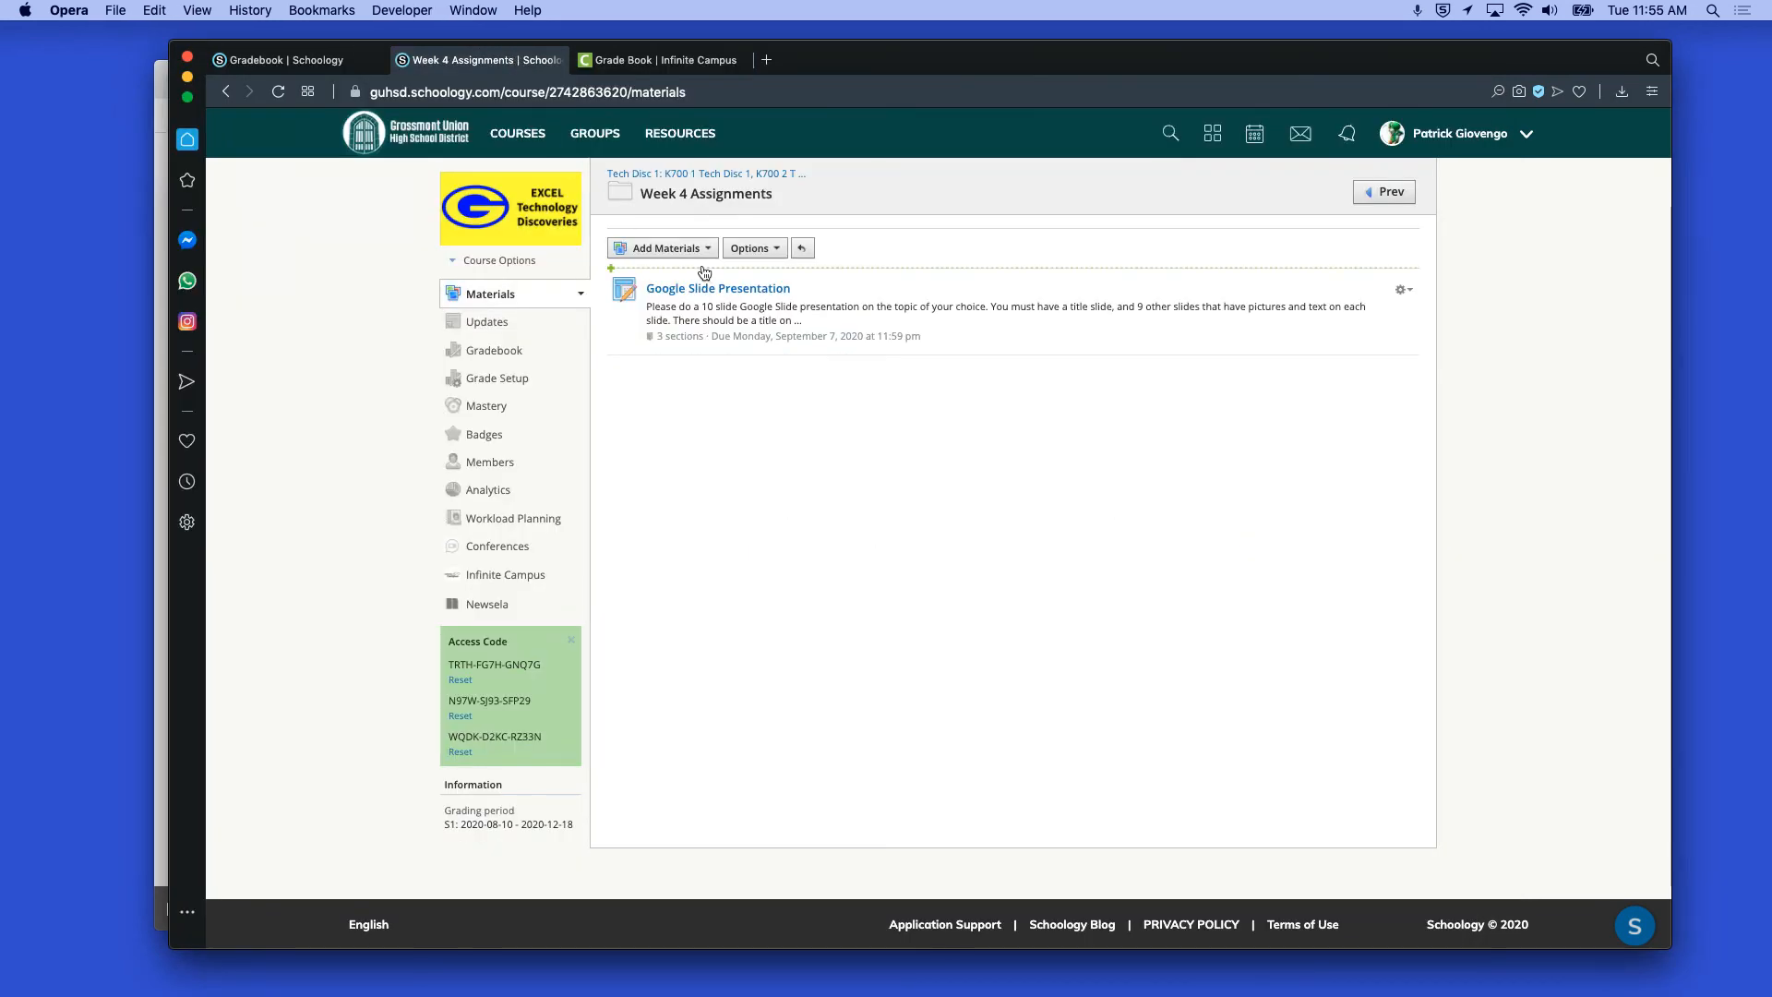
pyautogui.click(773, 291)
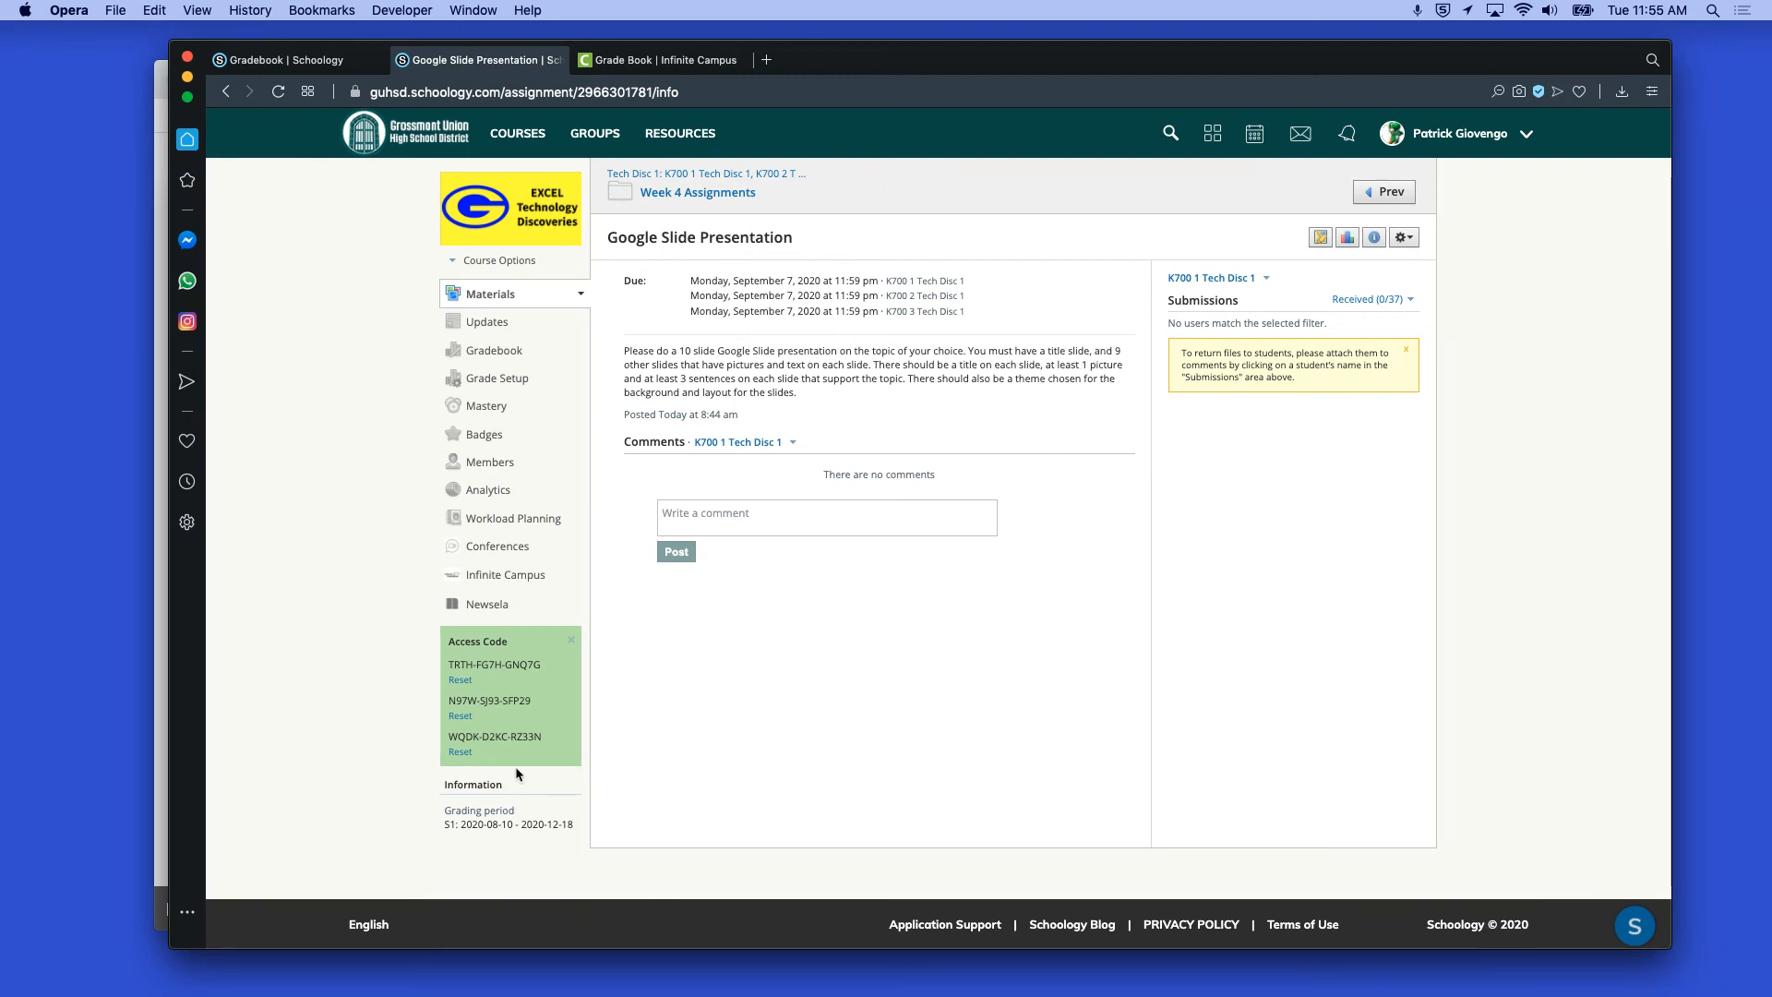
pyautogui.click(159, 672)
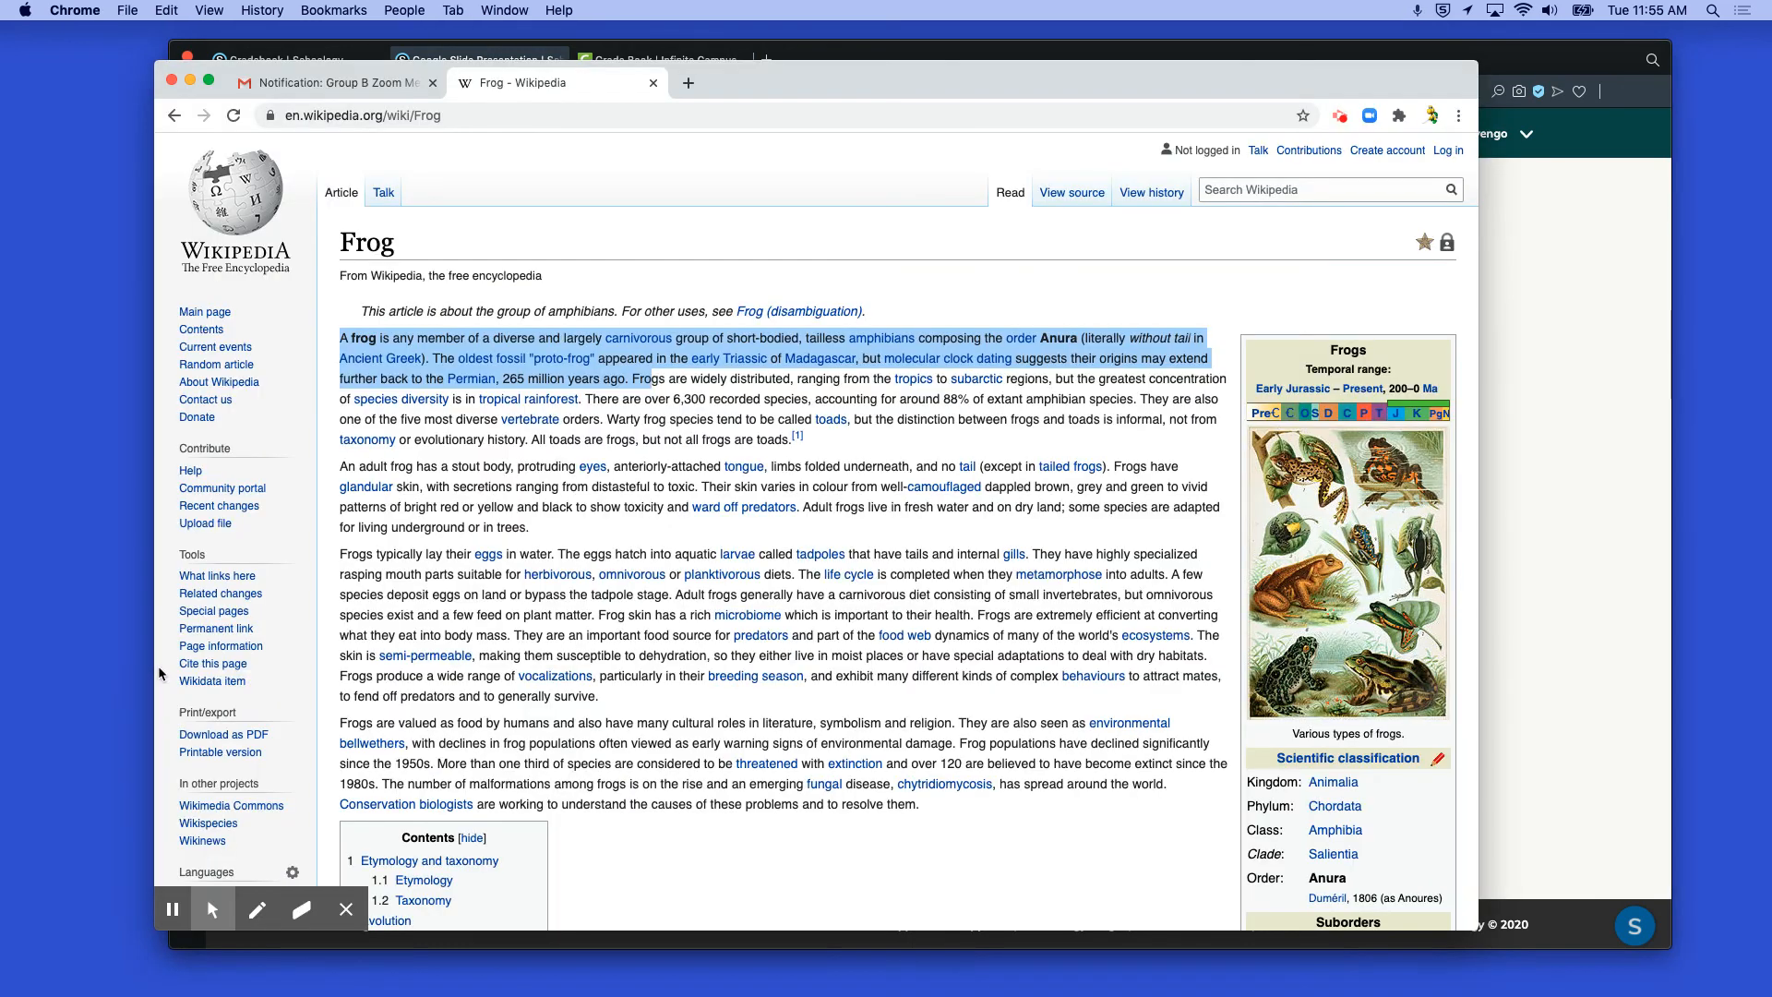